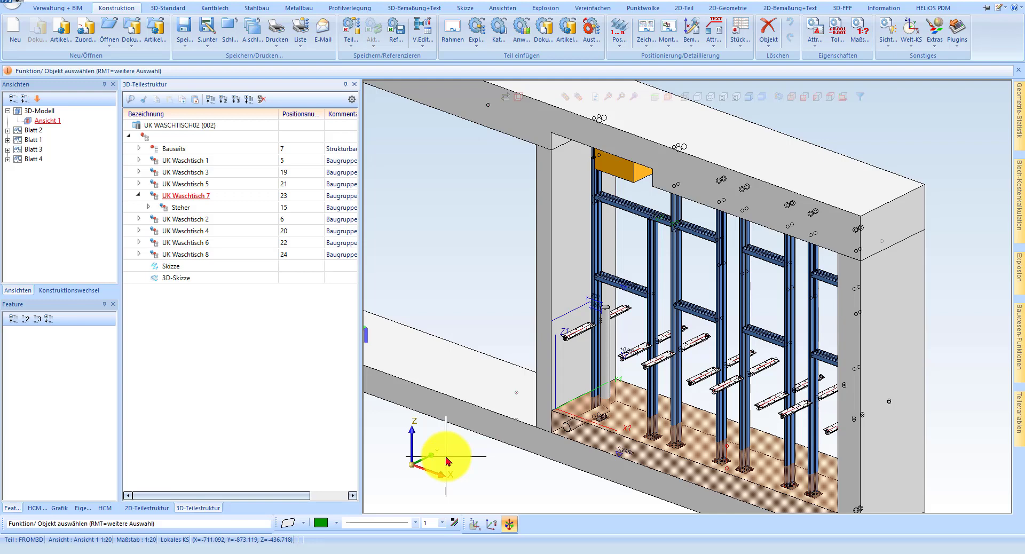
Zoom in on the UK Waschtisch 7 frame in the wall model and copy it to the HiCAD clipboard
scroll(625, 294, "down", 2)
scroll(593, 278, "up", 5)
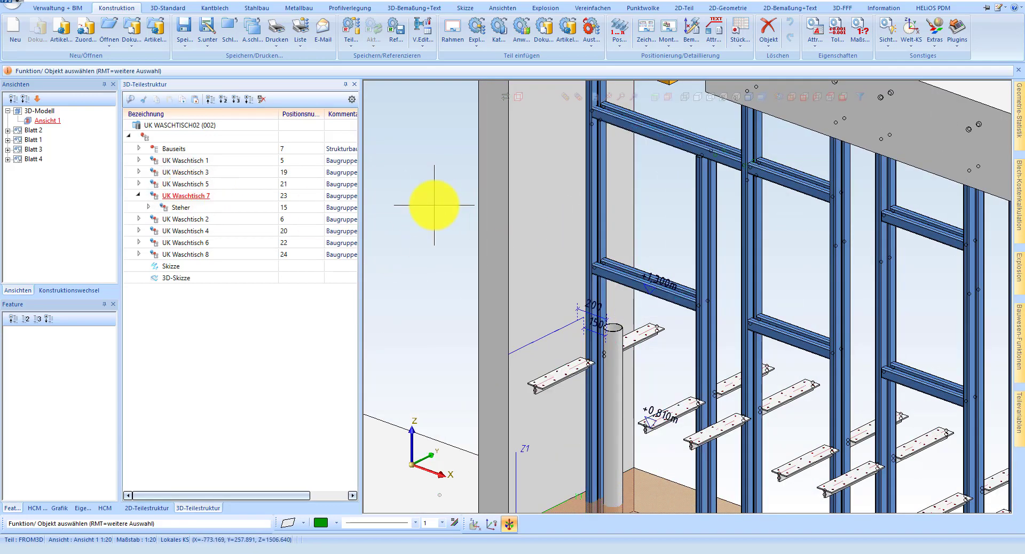
scroll(434, 205, "down", 5)
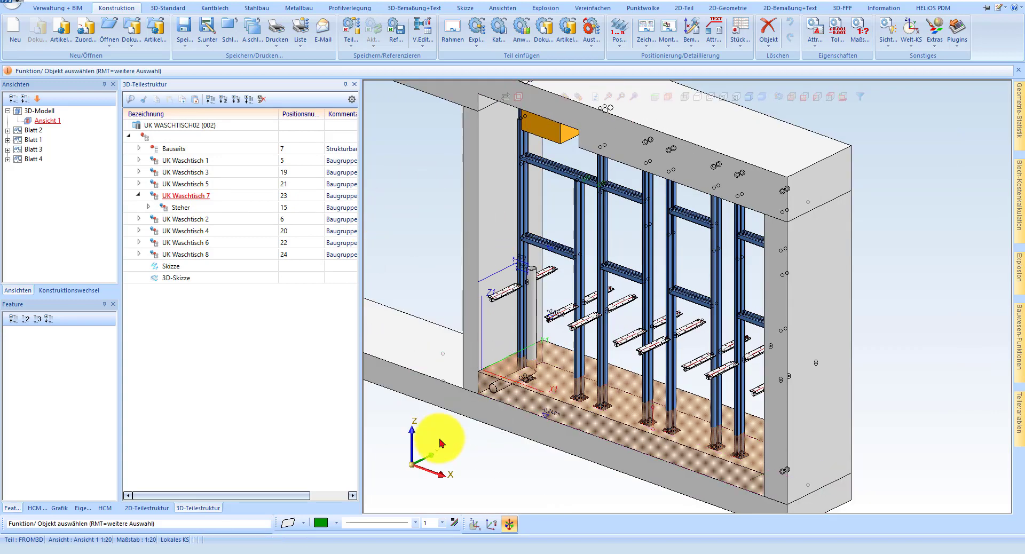
right_click(478, 377)
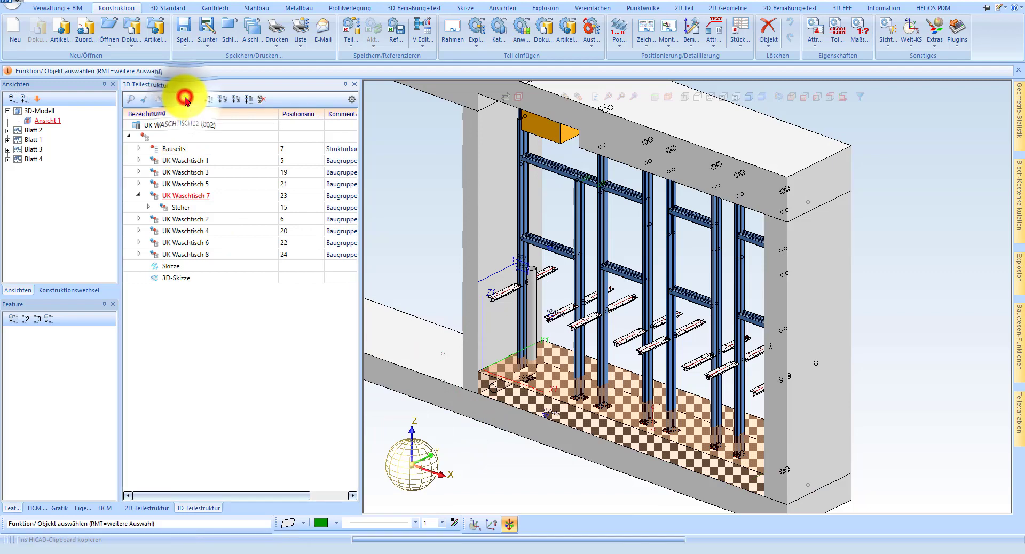
Start a new empty construction from Konstruktionswechsel
left_click(56, 291)
left_click(66, 126)
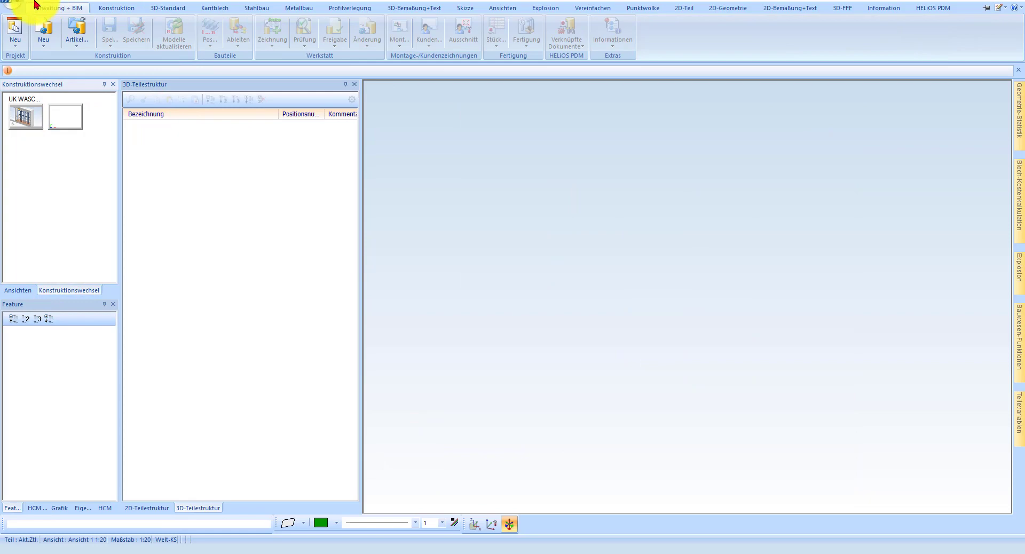
left_click(650, 376)
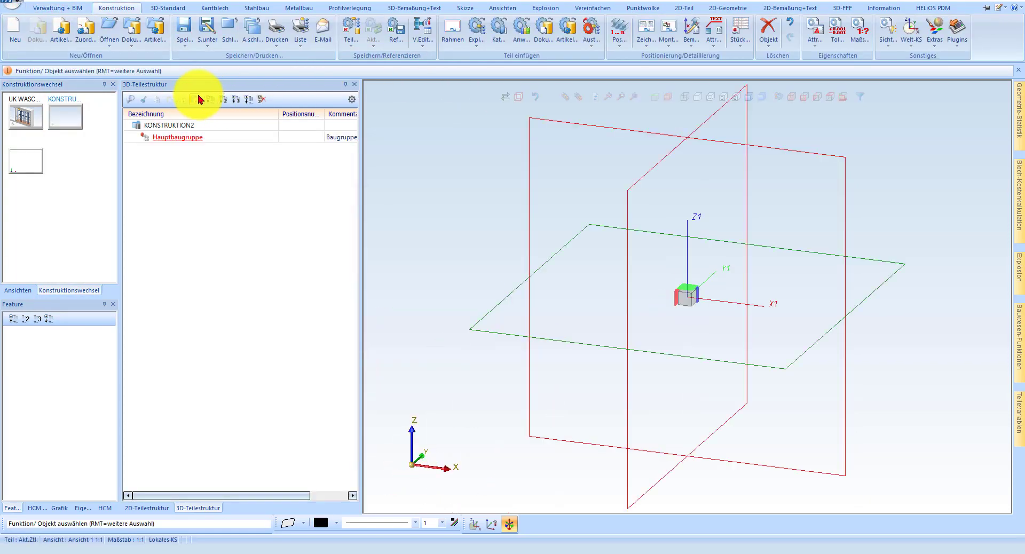
Delete all working planes and paste UK Waschtisch 7 from the clipboard at the origin
right_click(499, 304)
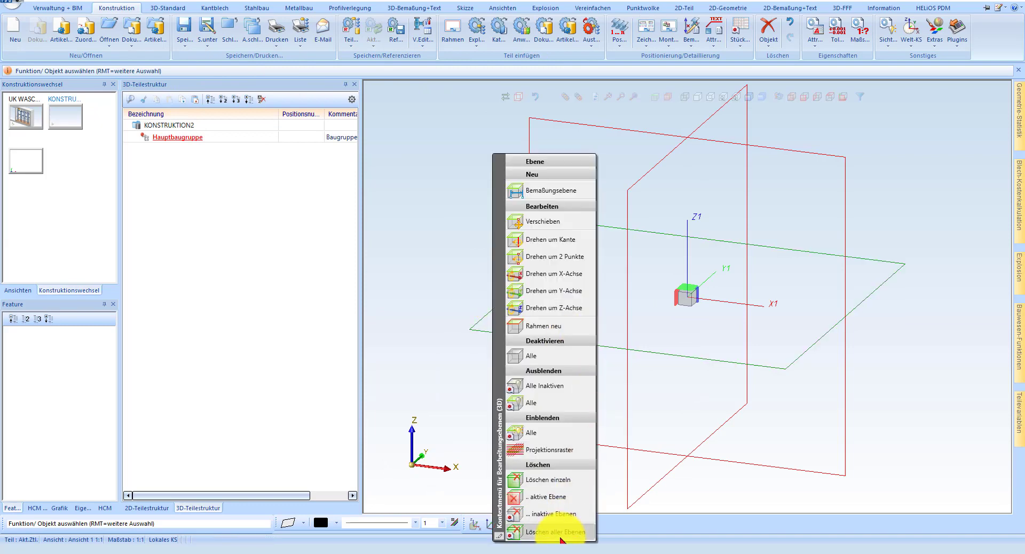
left_click(560, 535)
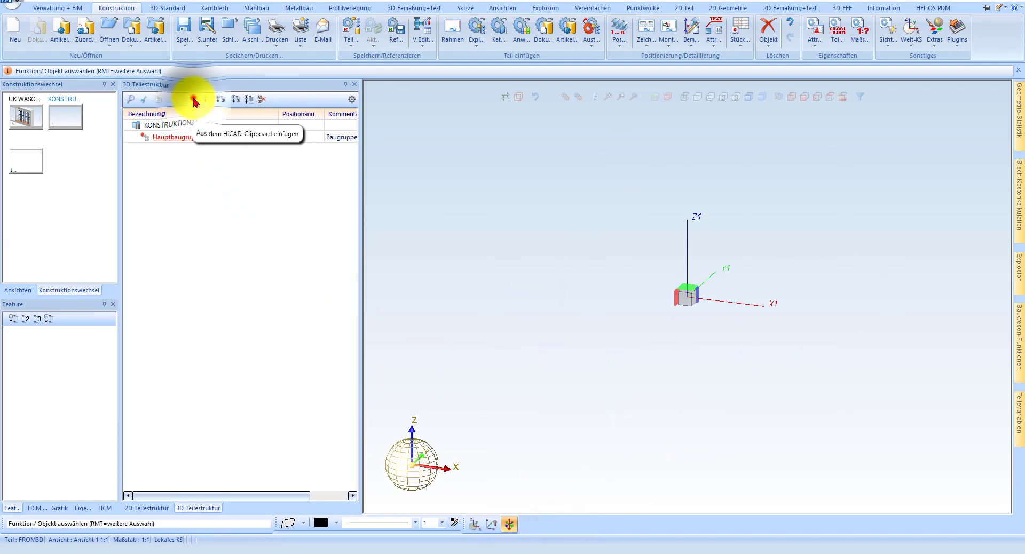
left_click(194, 99)
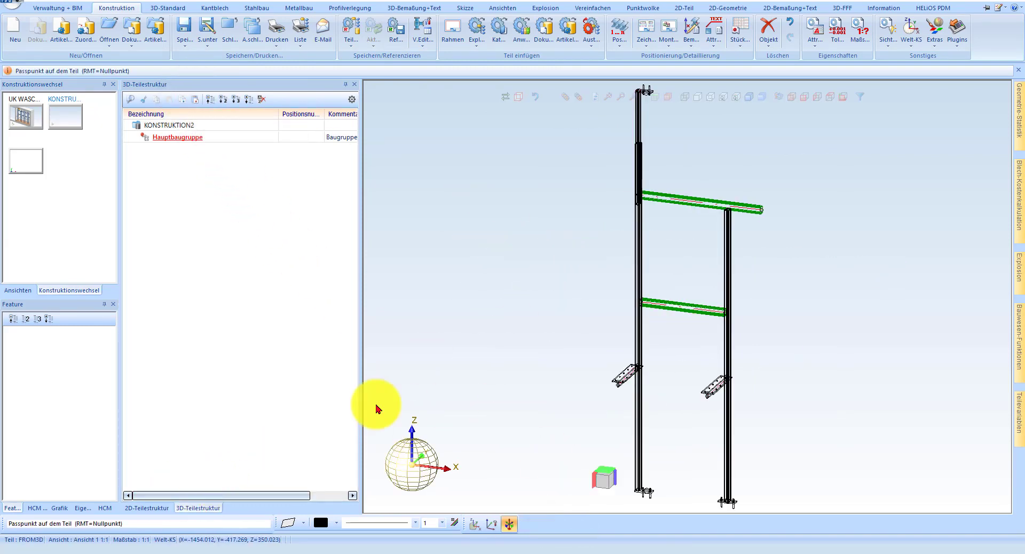
right_click(562, 279)
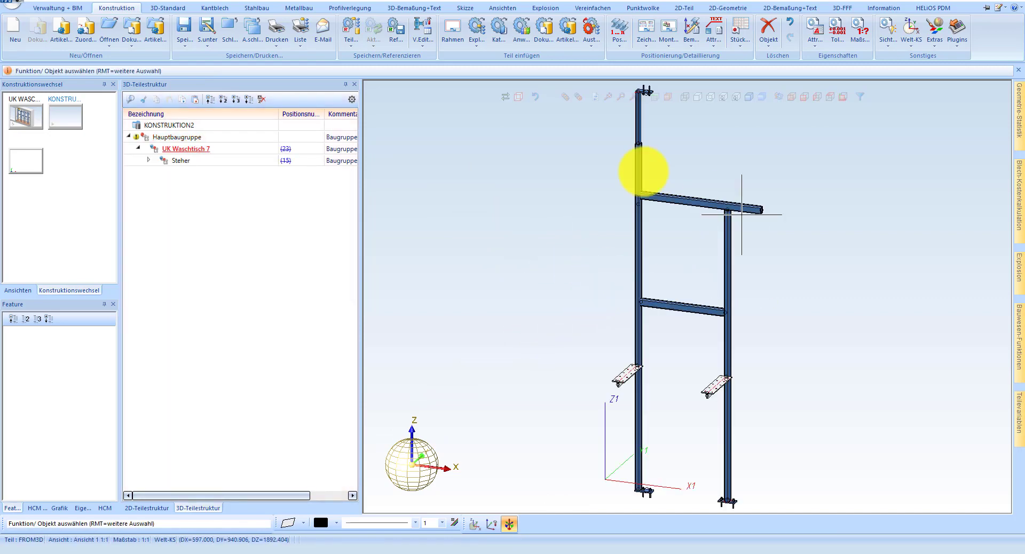
Make UK Waschtisch 7 a Strukturbaugruppe that is not Stücklistenrelevant
scroll(572, 229, "down", 2)
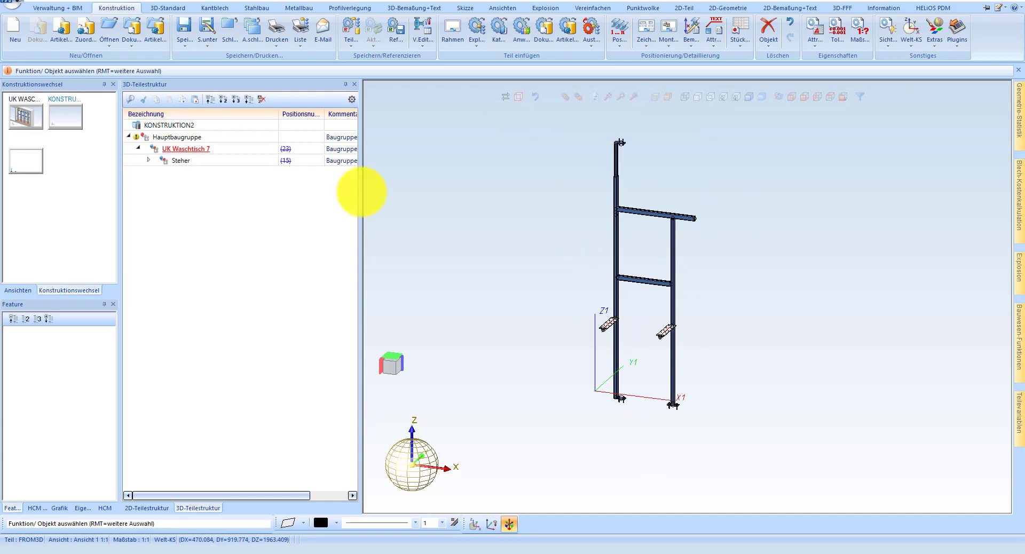
left_click(149, 161)
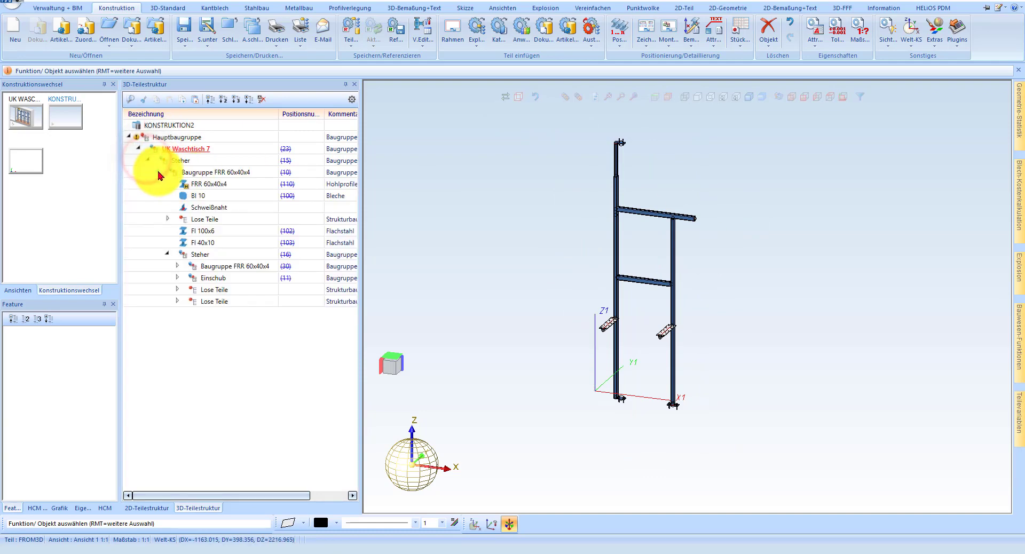
left_click(169, 151)
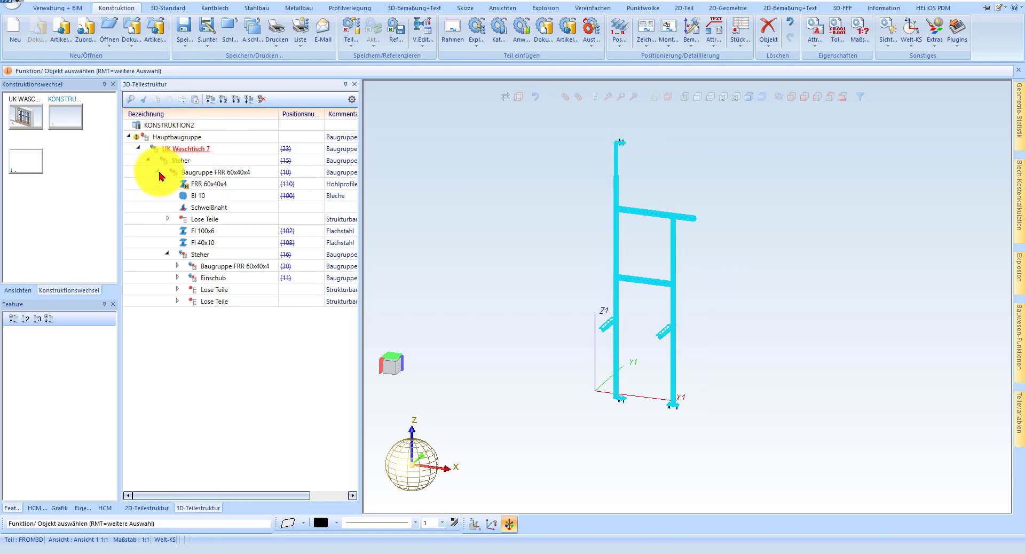
left_click(158, 171)
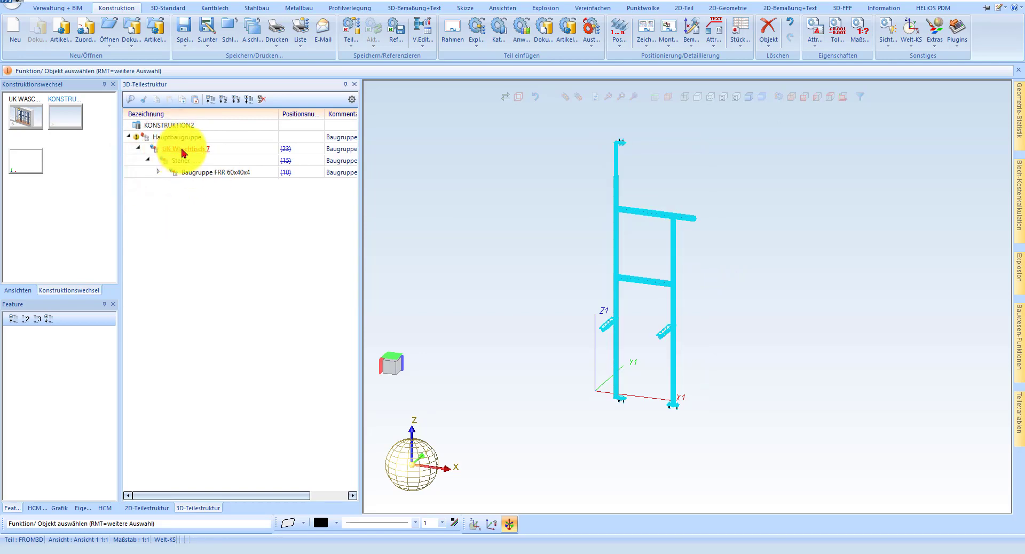
double_click(182, 154)
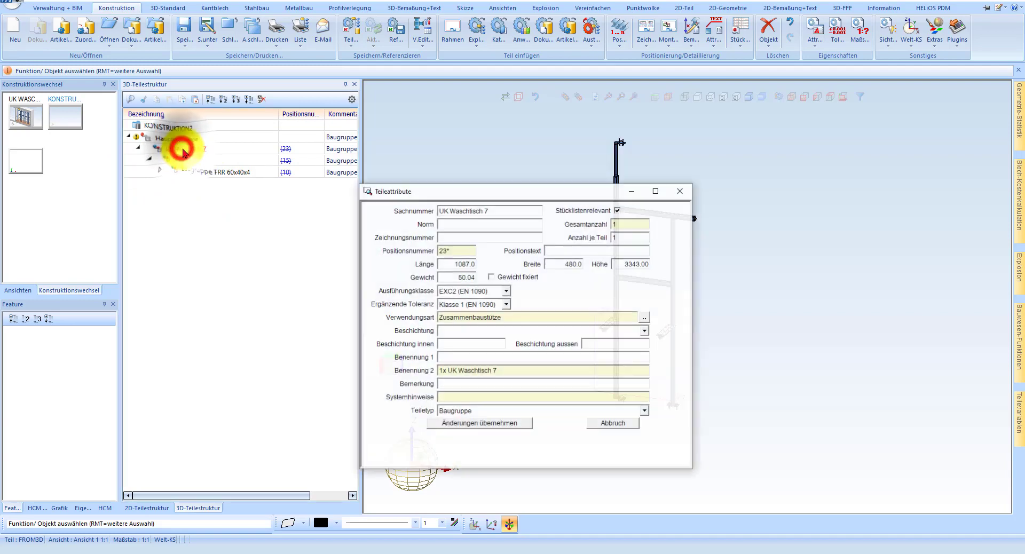
left_click(483, 411)
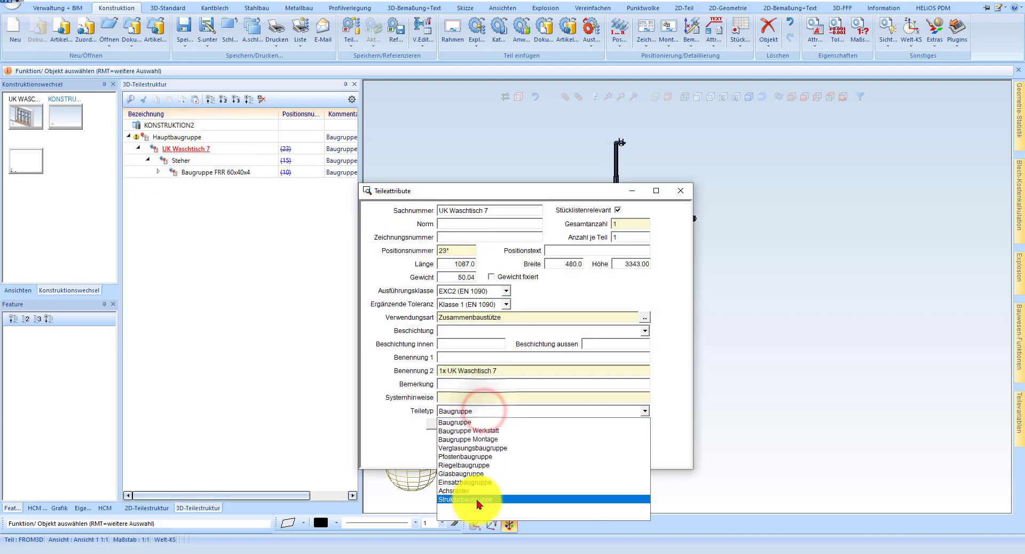
left_click(477, 498)
left_click(618, 209)
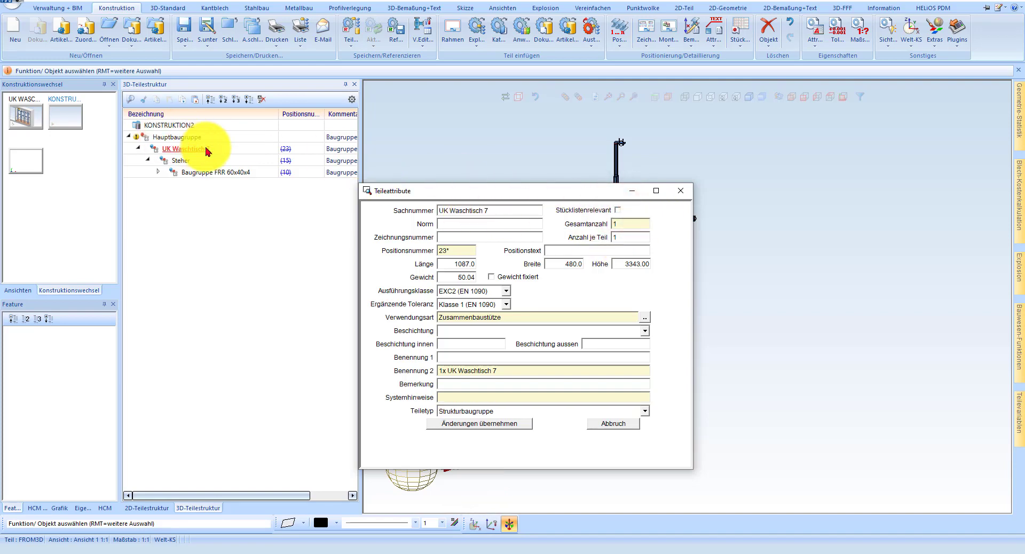
left_click(479, 424)
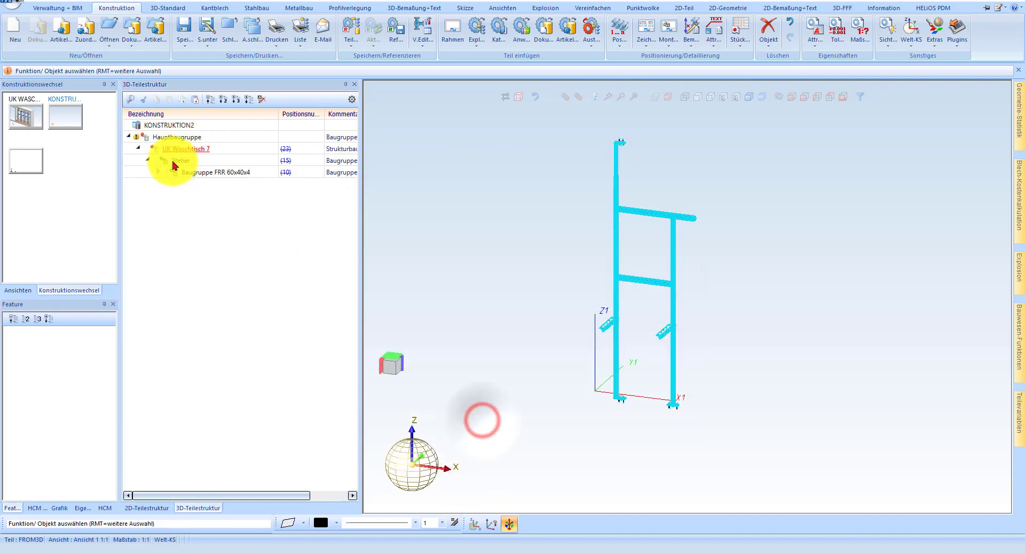
Make Steher a Strukturbaugruppe that is not Stücklistenrelevant
double_click(173, 163)
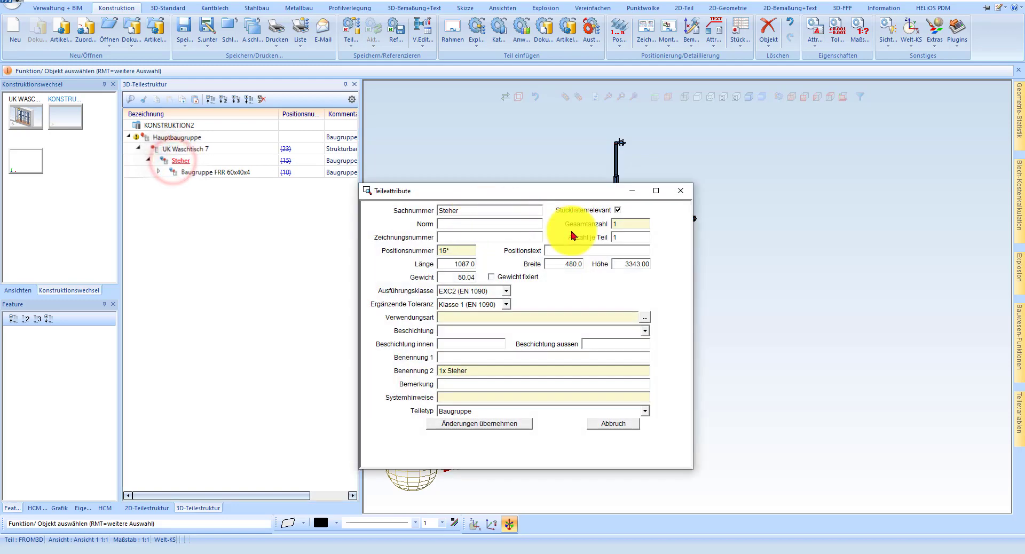
left_click(618, 210)
left_click(499, 411)
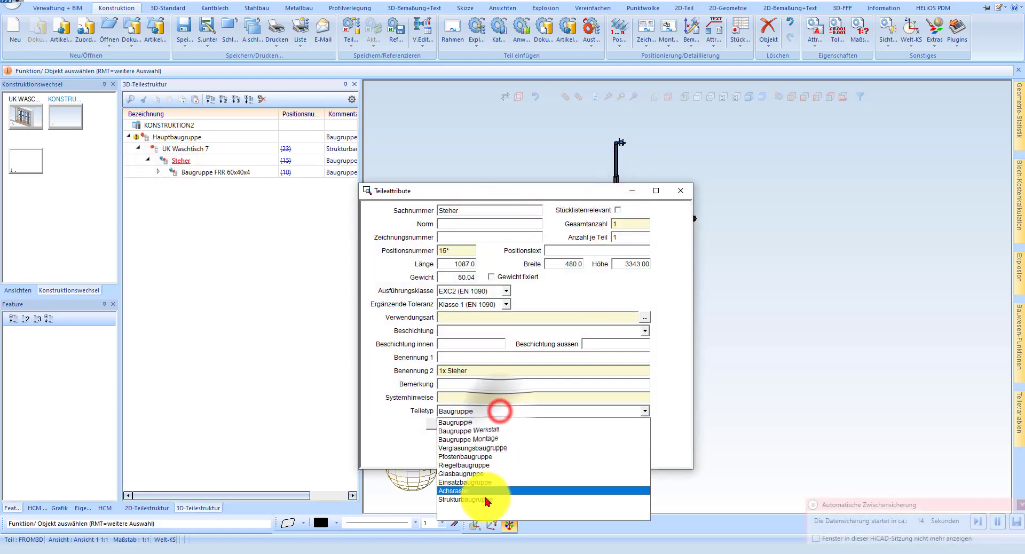
left_click(486, 499)
left_click(480, 423)
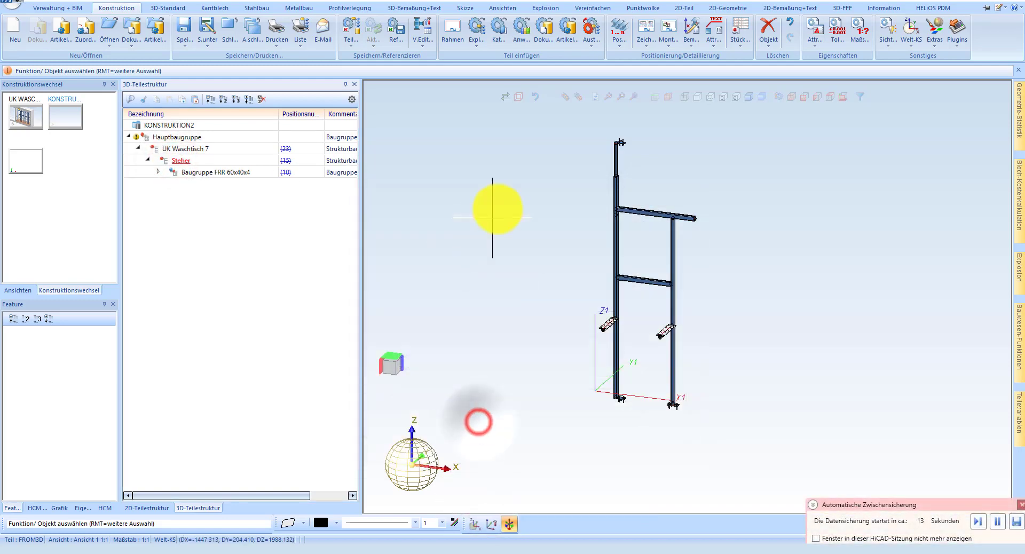
Move the Einschub assembly up to sit directly under Steher (15)
left_click(158, 173)
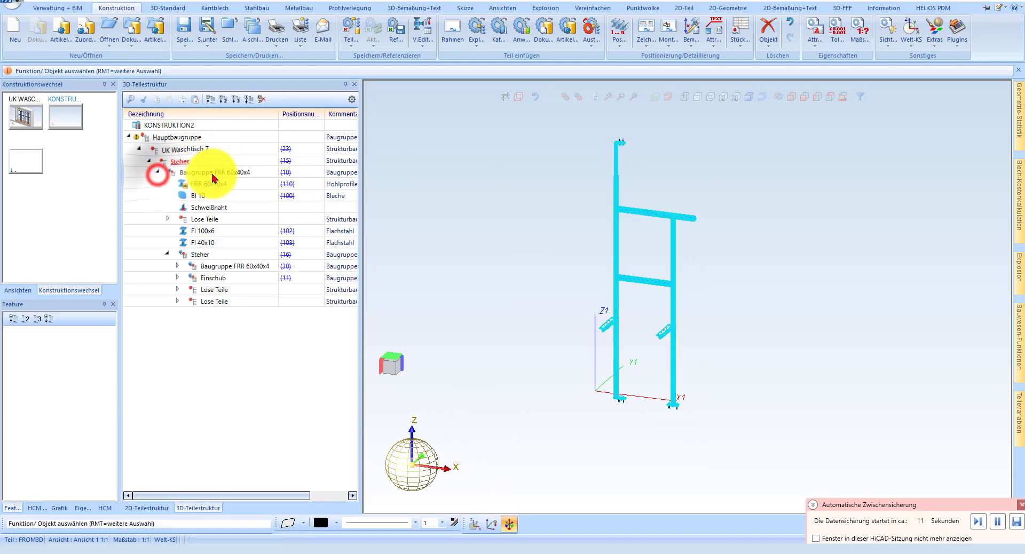
left_click(211, 172)
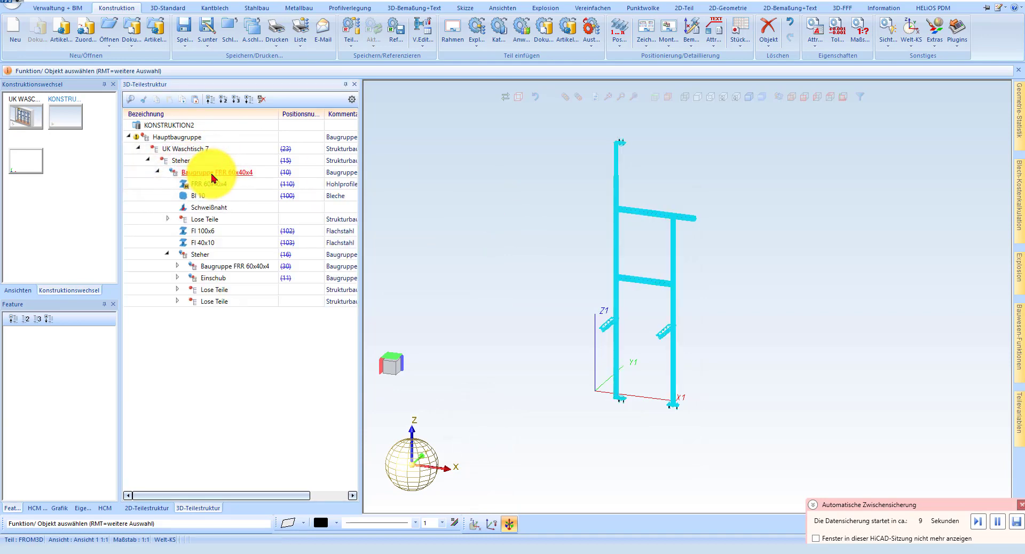
left_click(203, 255)
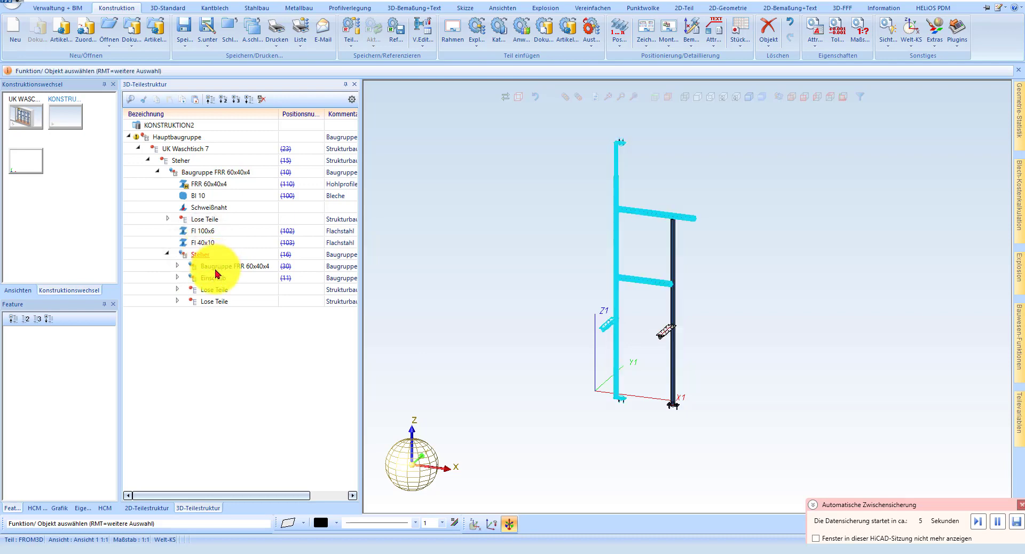
left_click(215, 270)
left_click(217, 278)
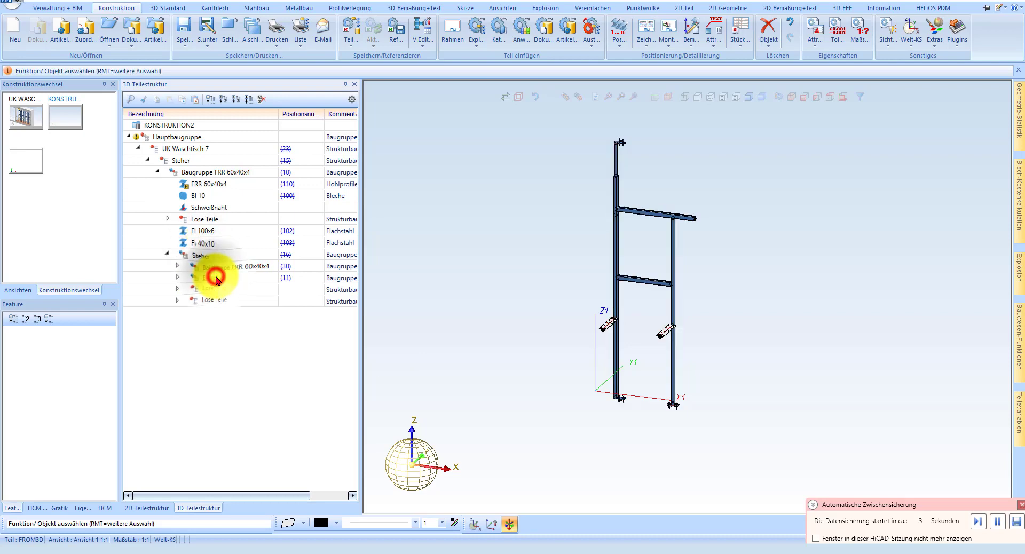
left_click(212, 290)
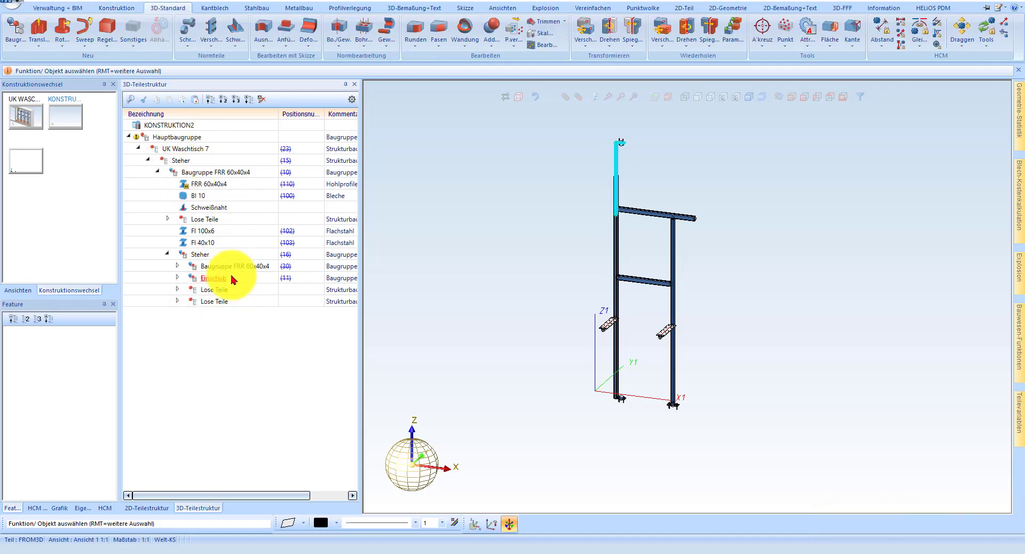
left_click(211, 279)
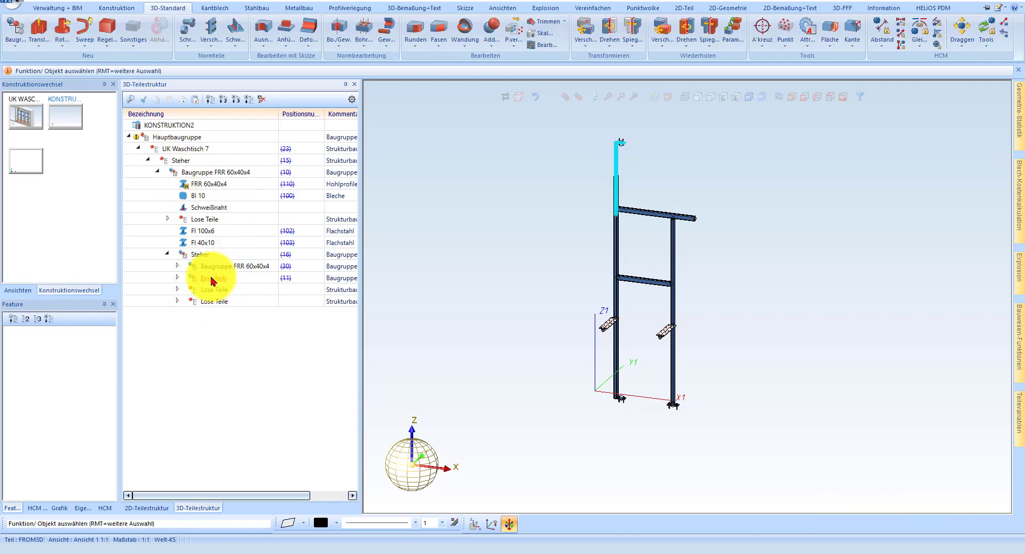
left_click_drag(212, 278, 186, 170)
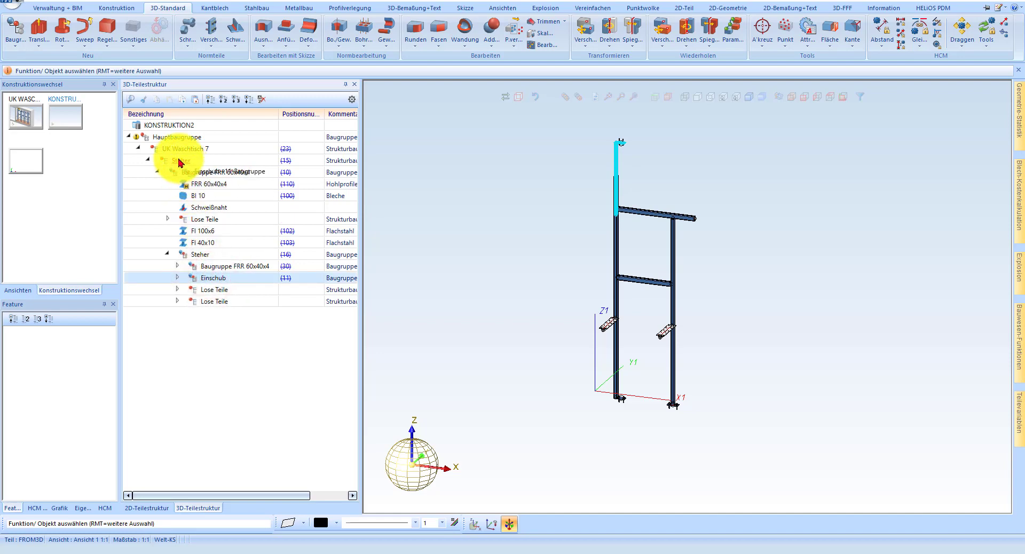
left_click_drag(180, 163, 181, 161)
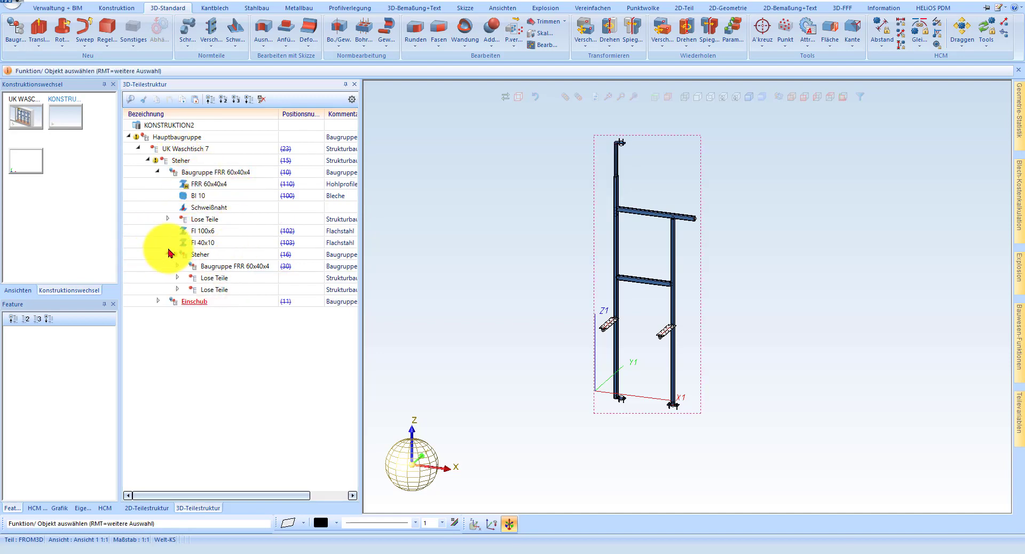
Move parts 105–111 from Baugruppe (30) into Baugruppe FRR 60x40x4 (10)
left_click(210, 269)
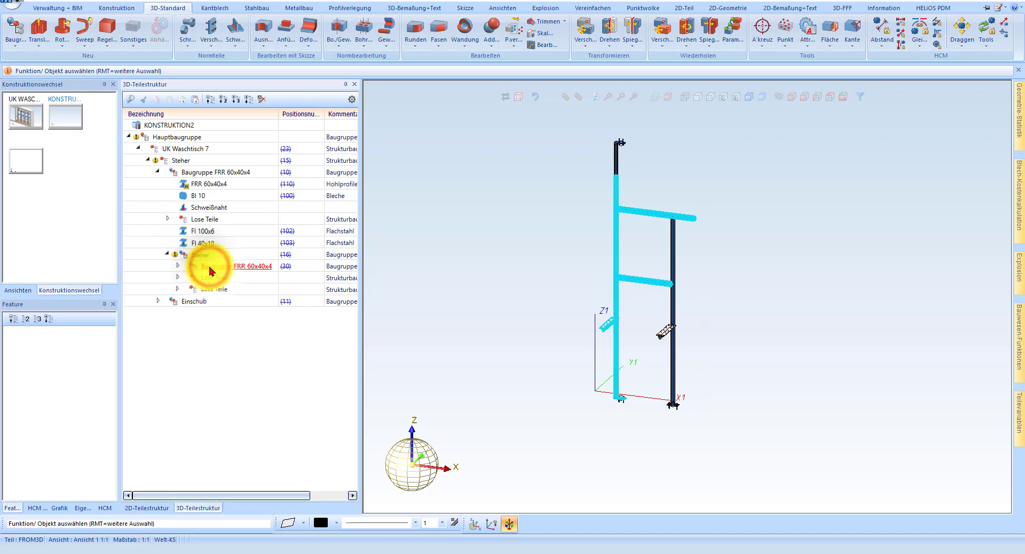
left_click(199, 193)
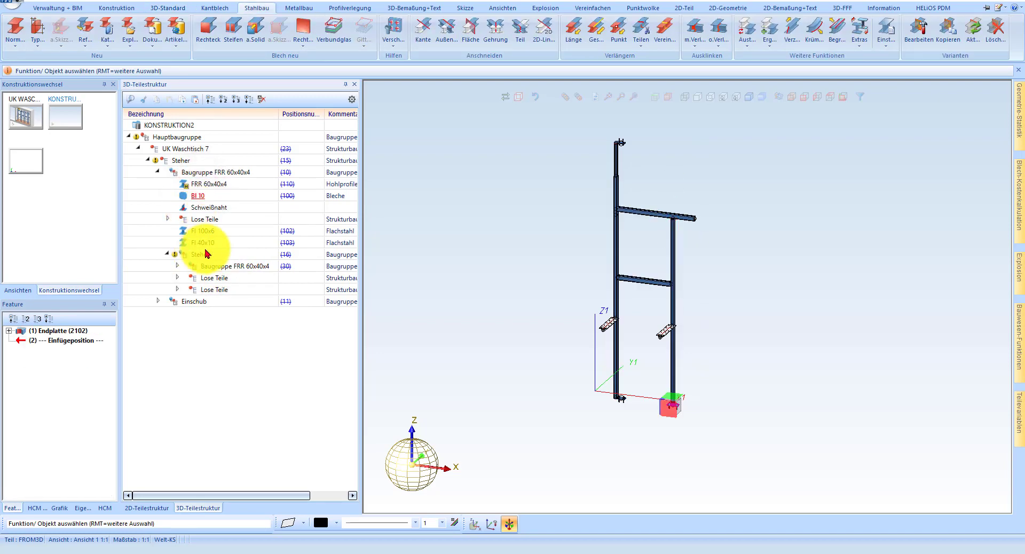
left_click(178, 264)
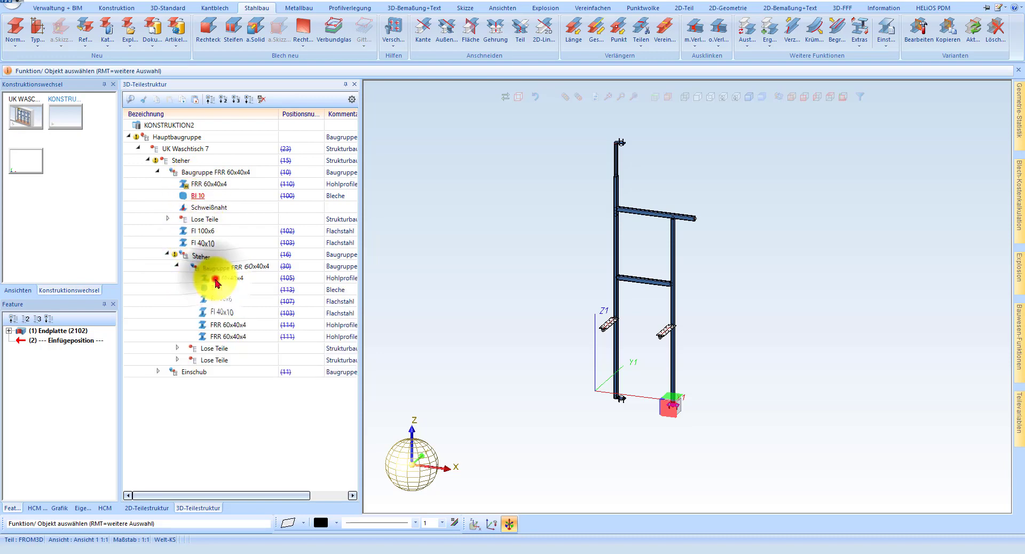
left_click(215, 282)
left_click(225, 335, "shift")
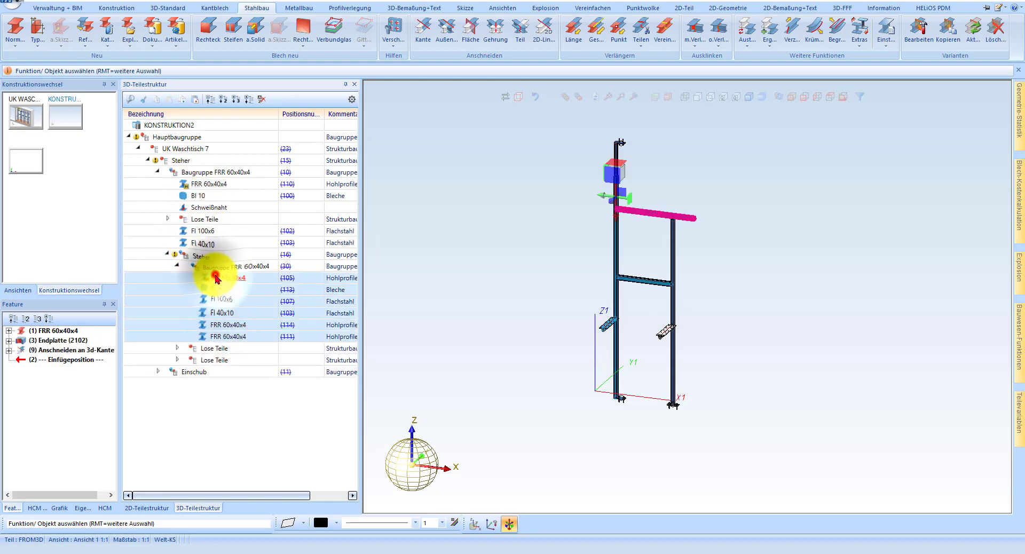
left_click_drag(249, 224, 235, 241)
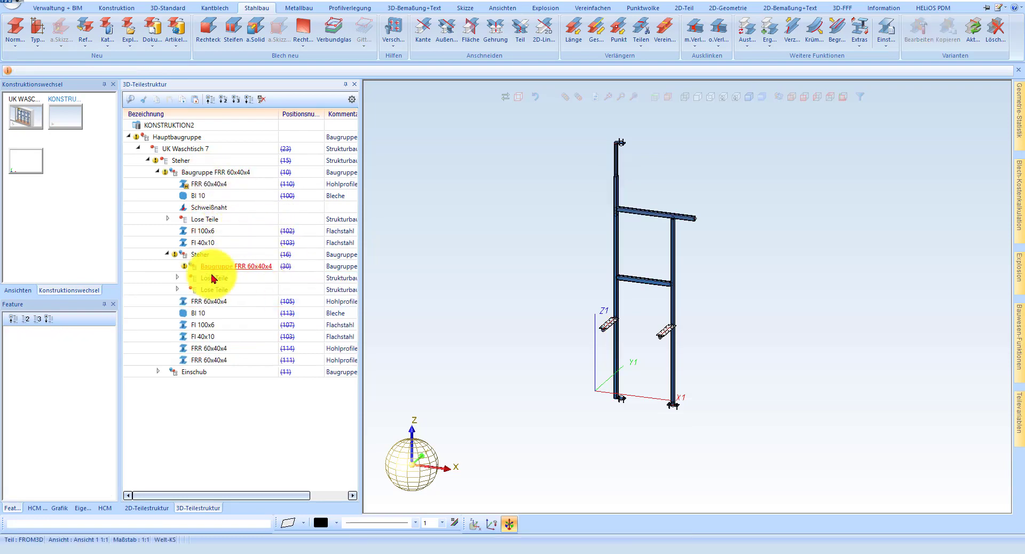
left_click(202, 259)
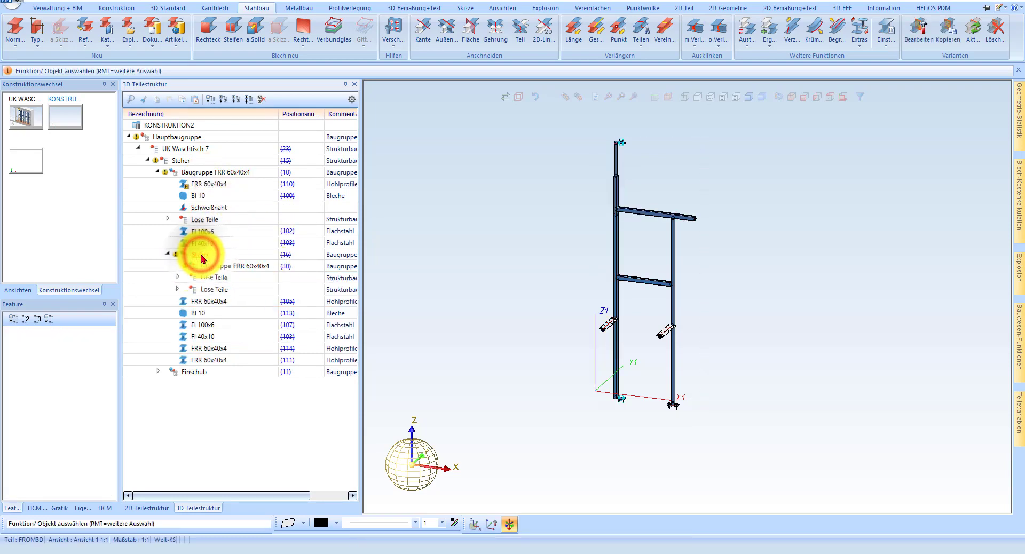
Create Lose Teile under Steher as a Strukturbaugruppe excluded from the parts list
right_click(213, 266)
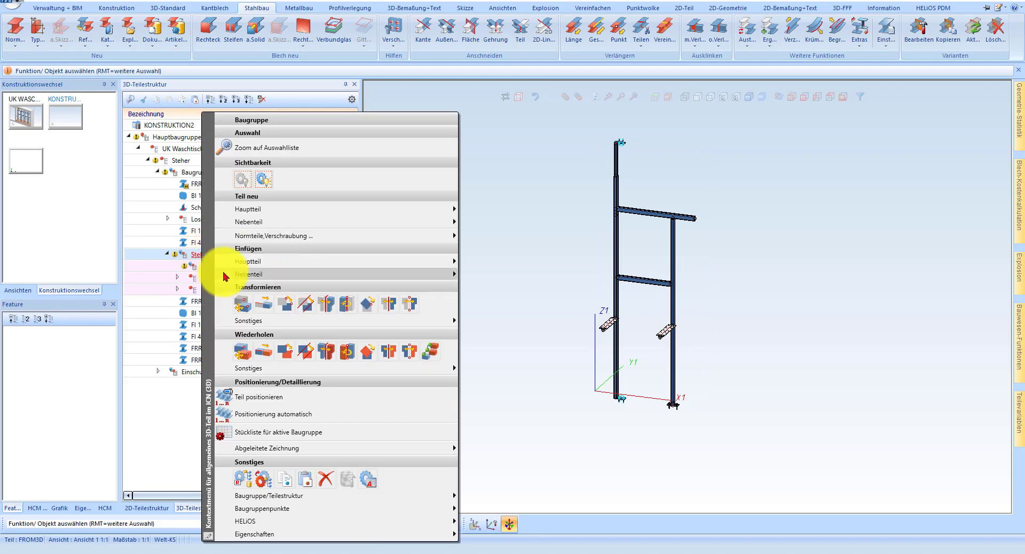
left_click(134, 246)
mouse_move(222, 267)
left_mouse_down()
mouse_move(215, 275)
mouse_move(159, 172)
left_mouse_up()
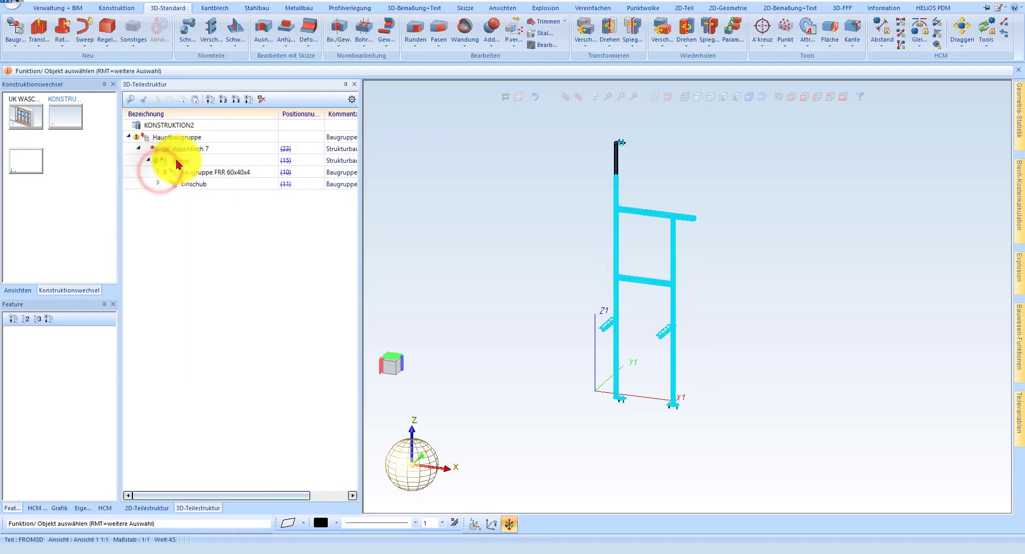
right_click(178, 163)
mouse_move(223, 274)
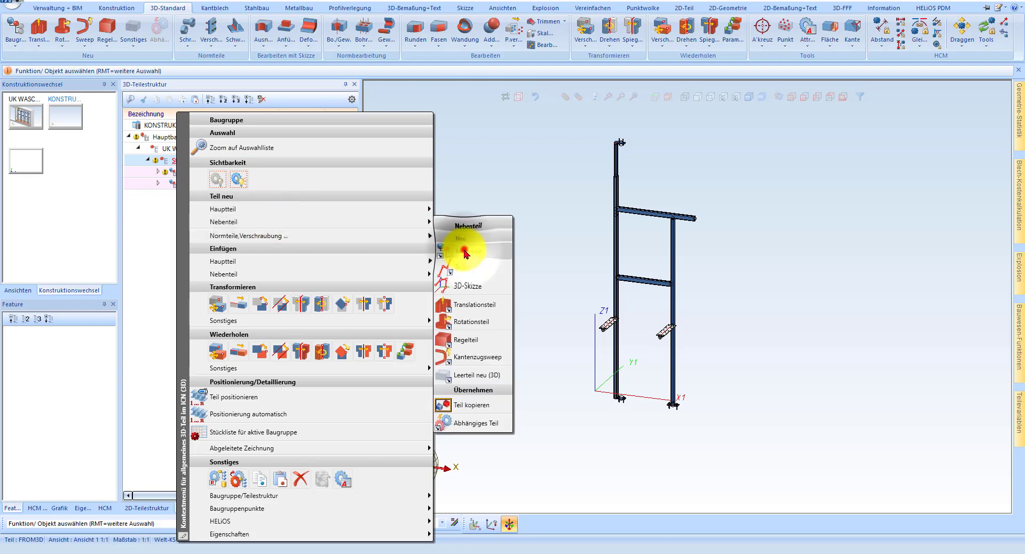
left_click(465, 251)
left_click(618, 210)
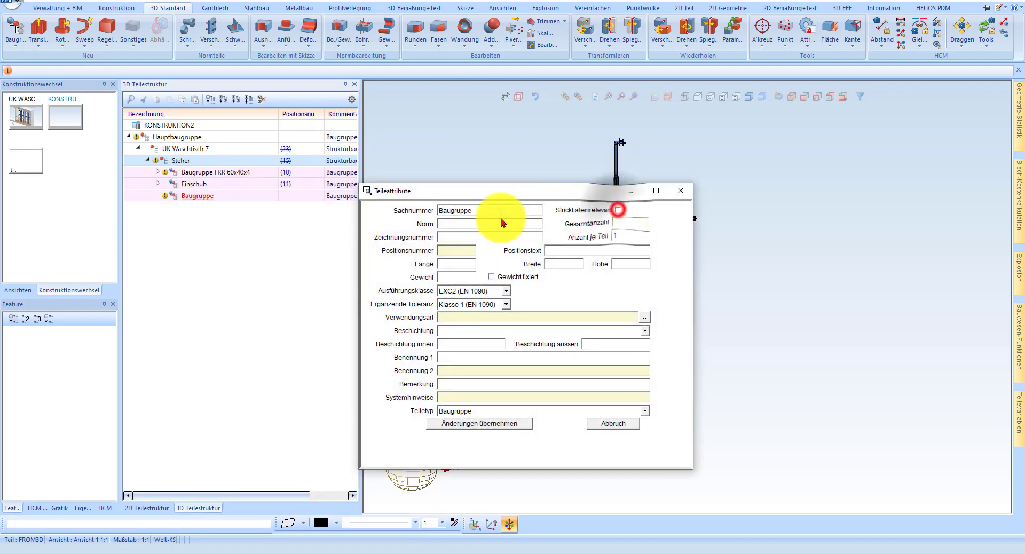
double_click(494, 210)
type("Lose Teile")
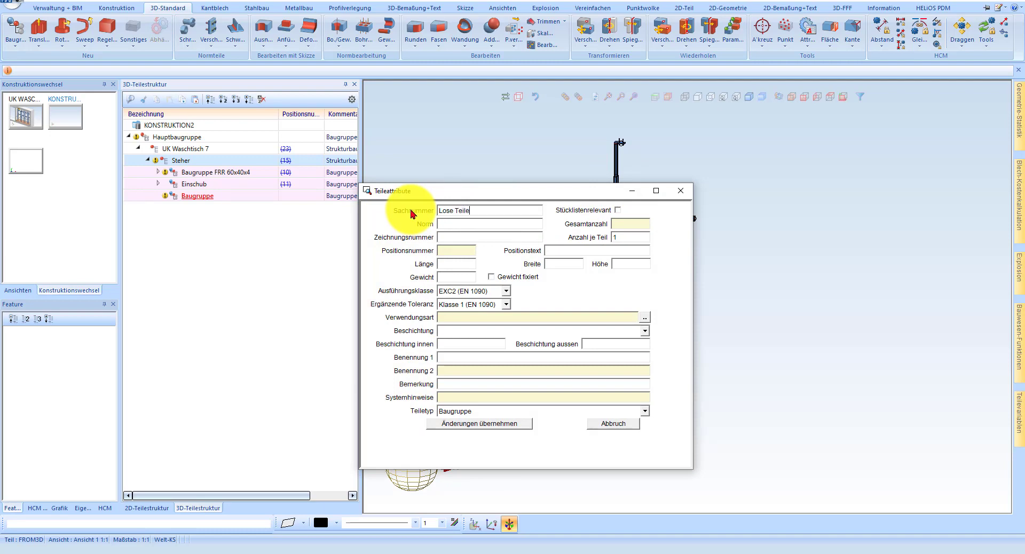
left_click(486, 412)
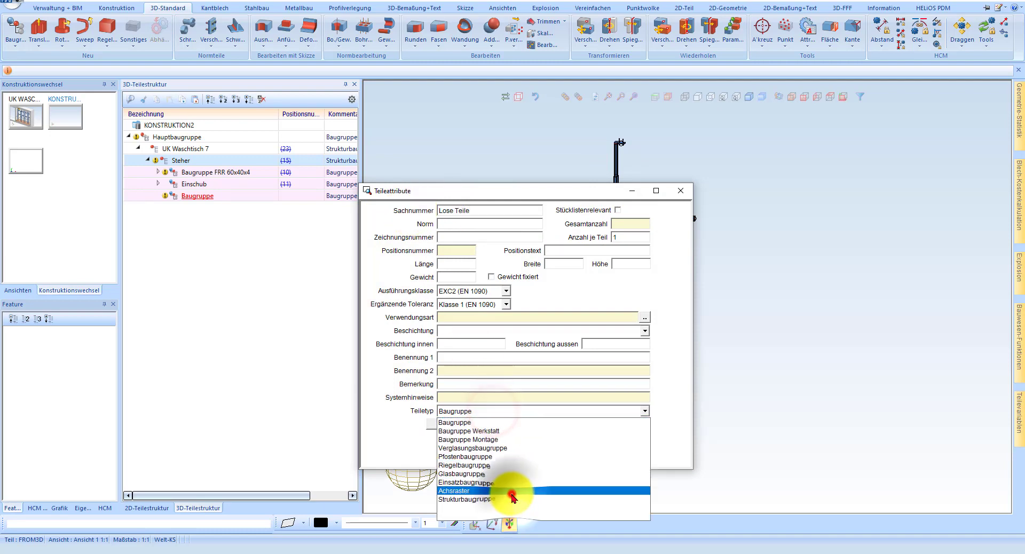
left_click(512, 499)
left_click(514, 424)
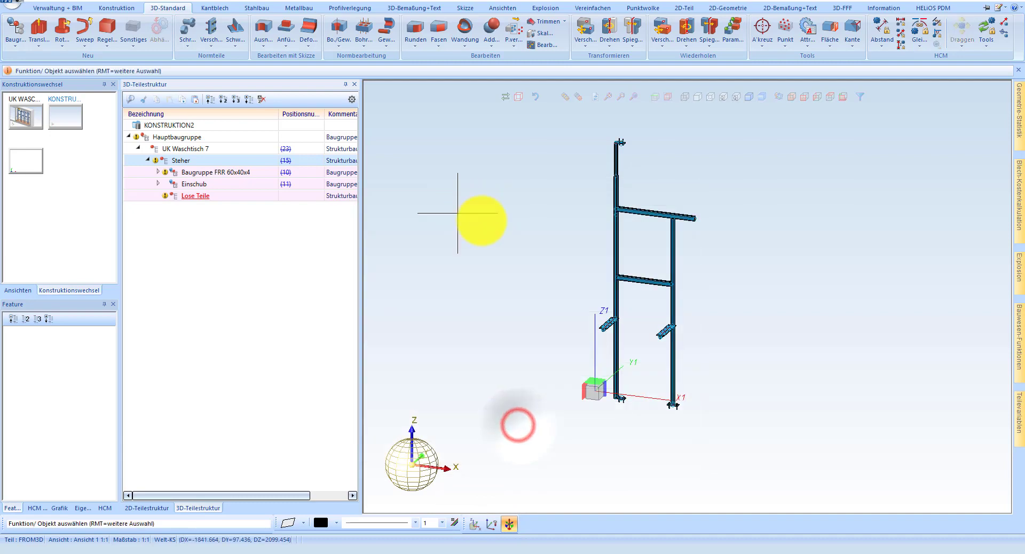
Drag all three Lose Teile groups into the new Lose Teile assembly
left_click(158, 184)
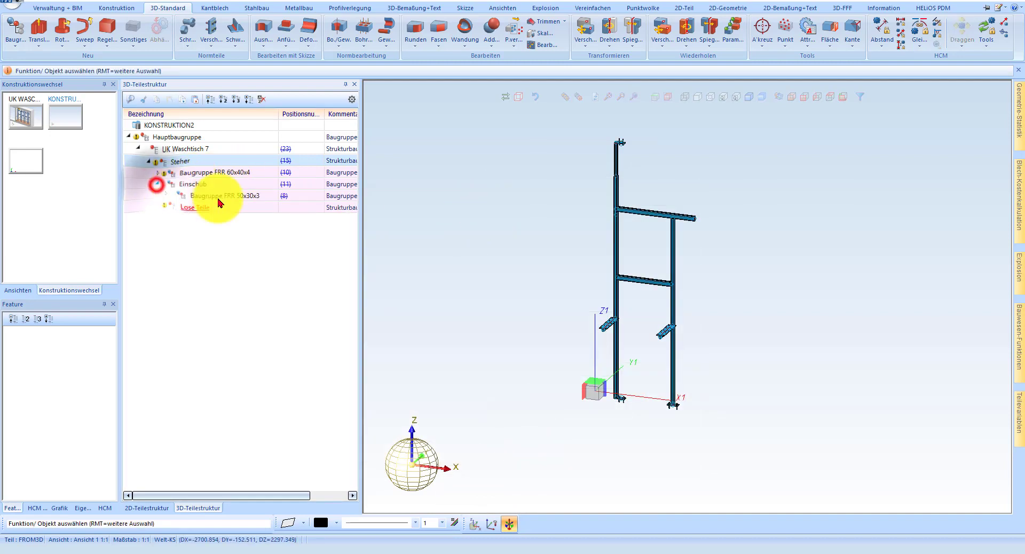
left_click(173, 201)
left_click(168, 196)
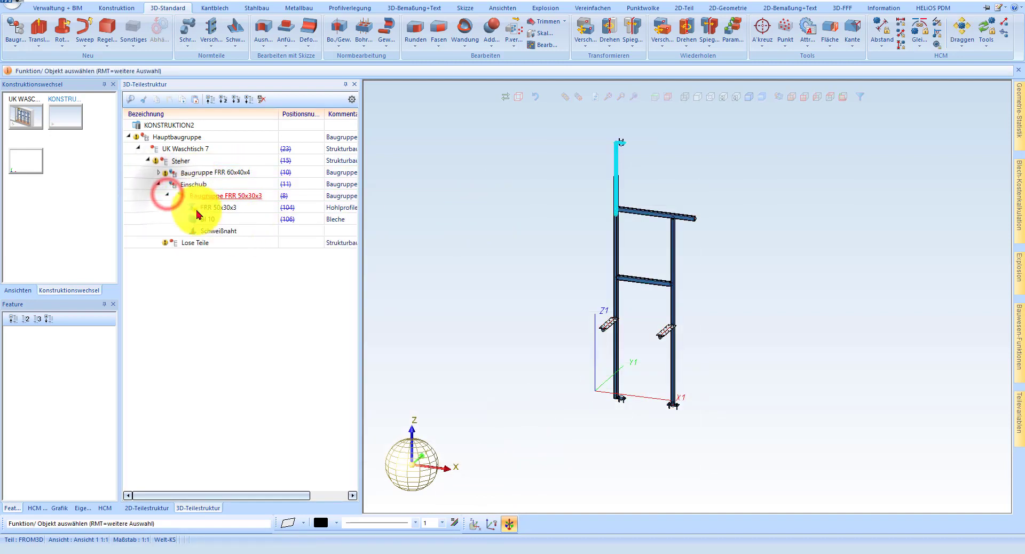
left_click(160, 172)
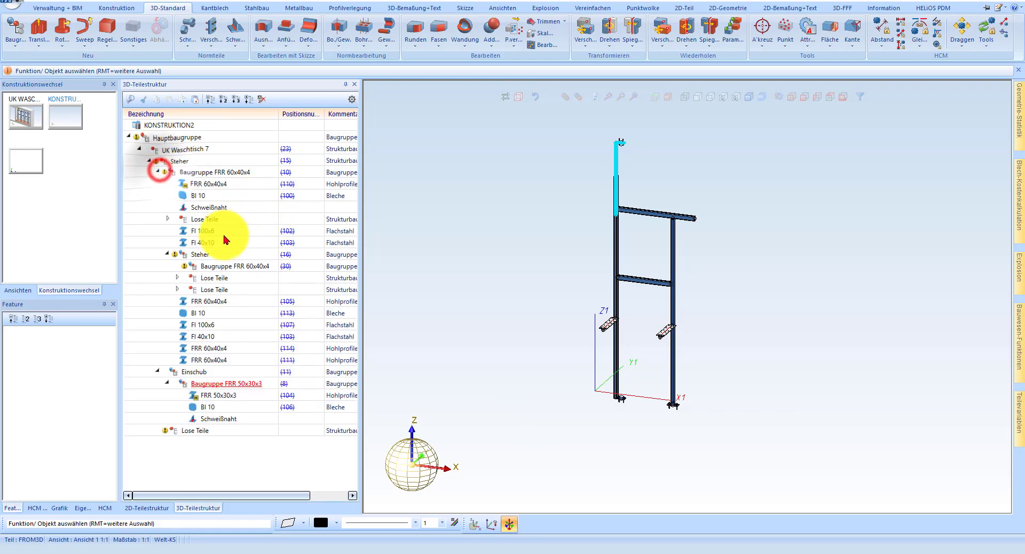
left_click(168, 255)
left_click(208, 221)
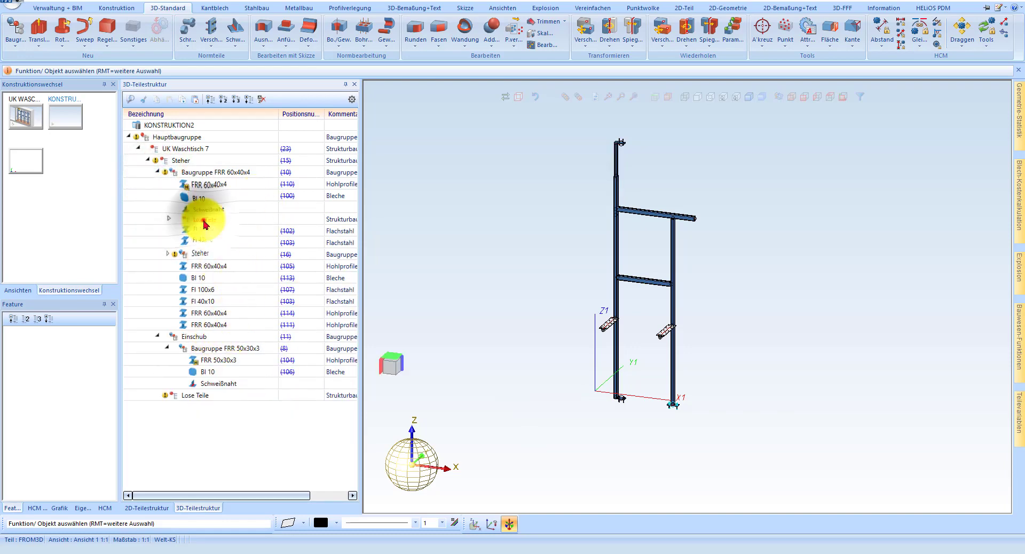
left_click_drag(201, 229, 198, 395)
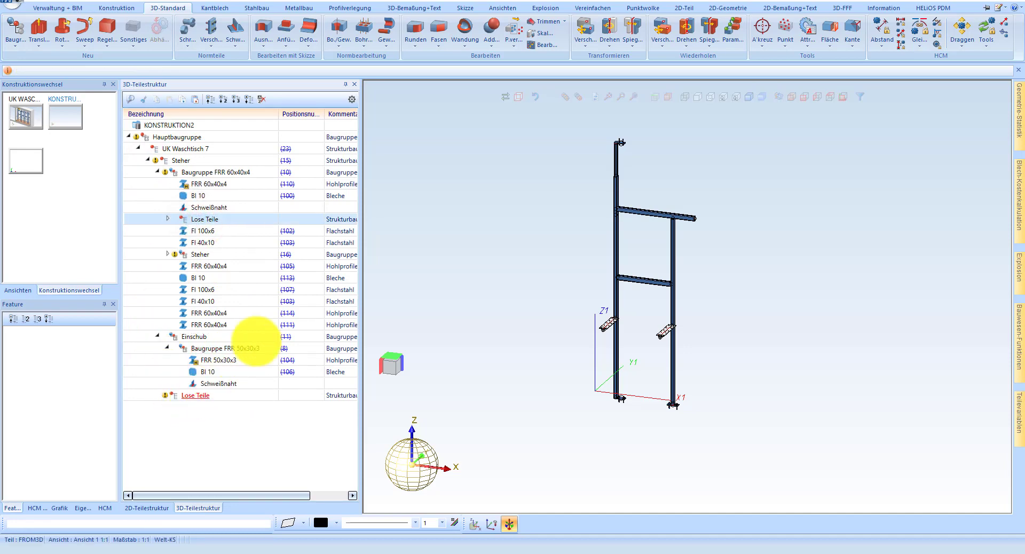
left_click(168, 242)
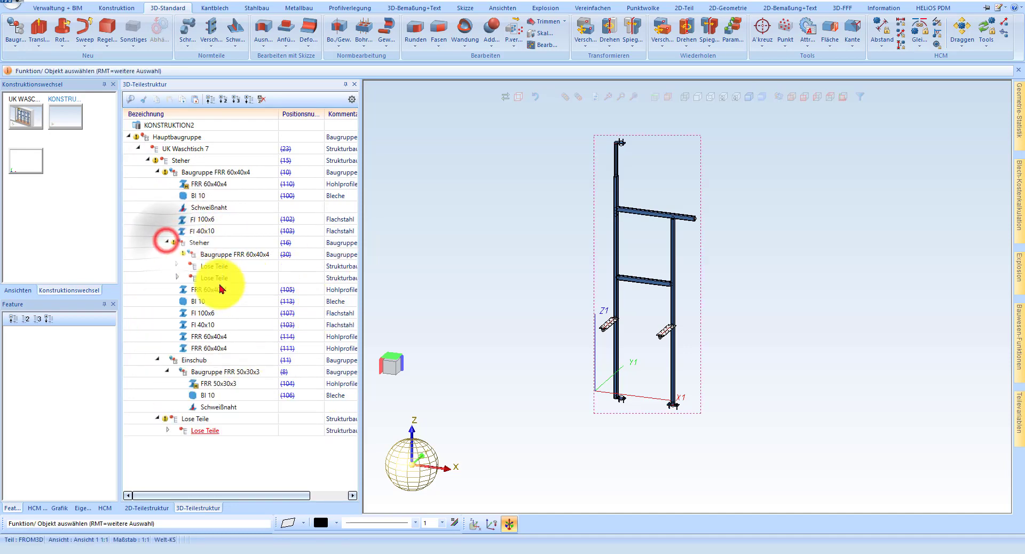
left_click(215, 277)
left_click_drag(214, 281, 202, 419)
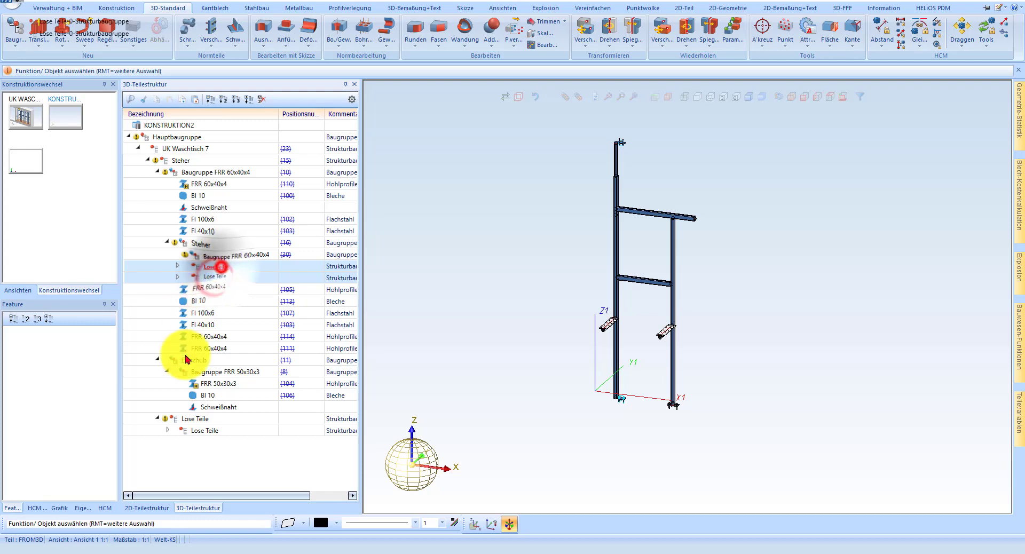
Dissolve the nested Steher (16) into Baugruppe FRR 60x40x4 (10)
right_click(198, 247)
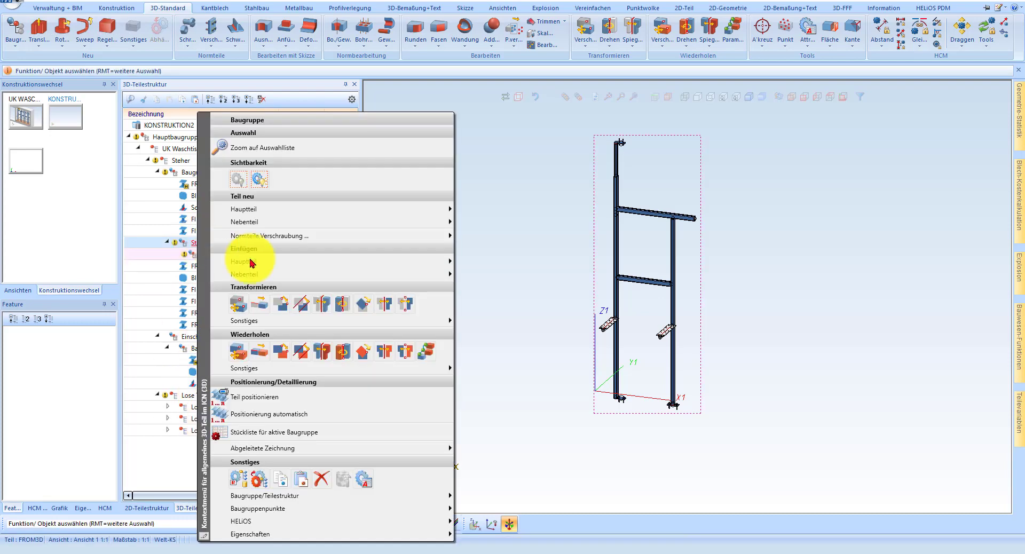
left_click(327, 474)
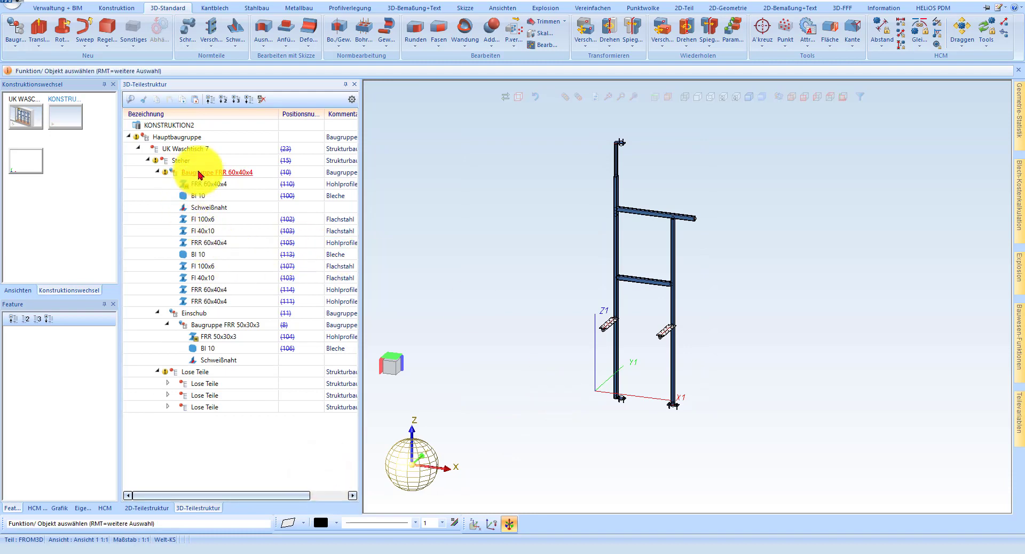
left_click(201, 175)
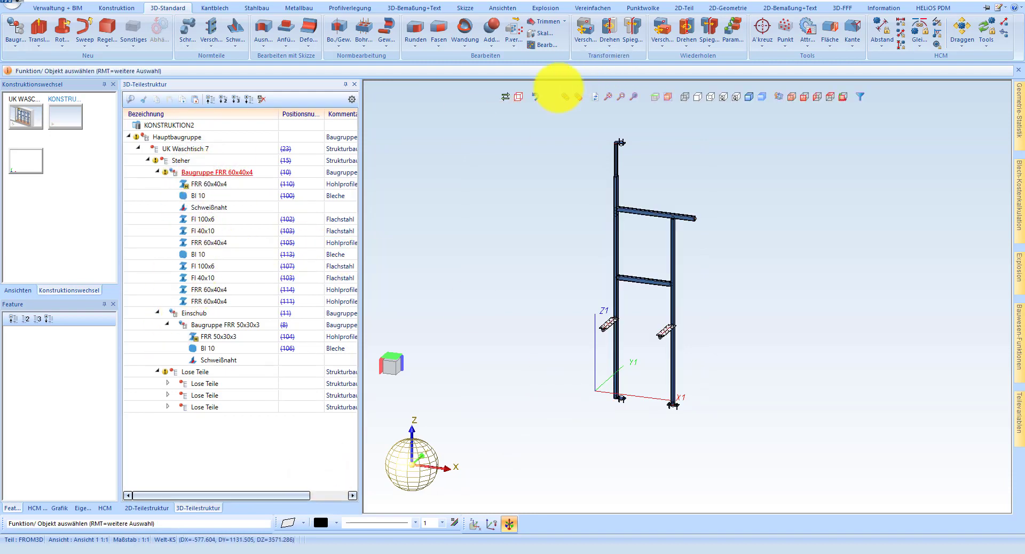
Hide the bolts and top extension, zoom in, and collapse the FRR 60x40x4 and Einschub branches
left_click(582, 97)
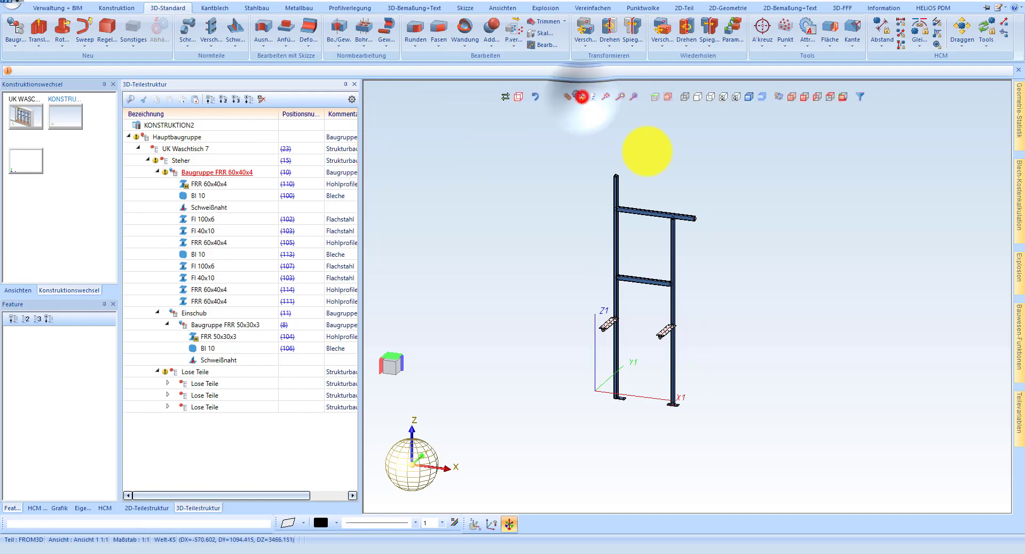
left_click(607, 98)
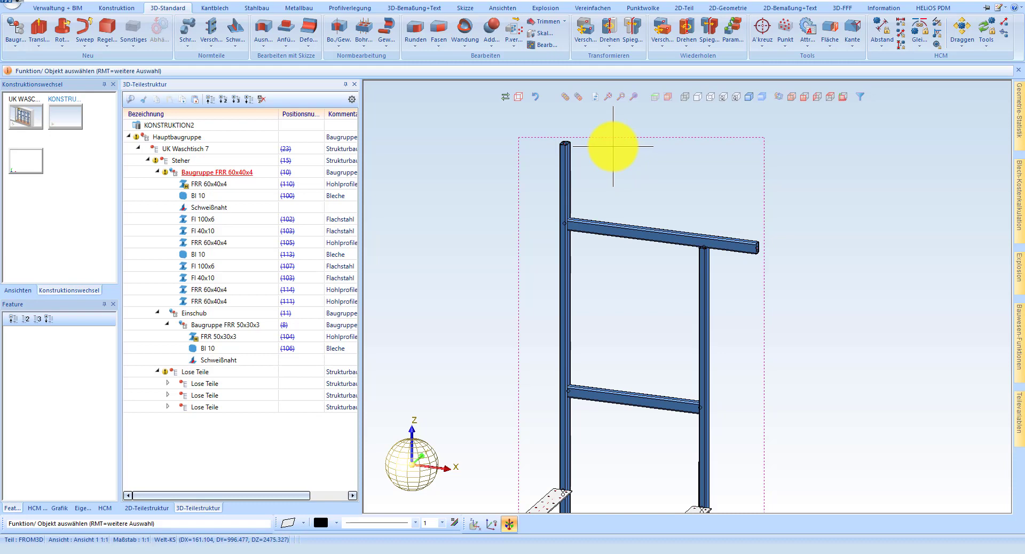
scroll(612, 146, "down", 2)
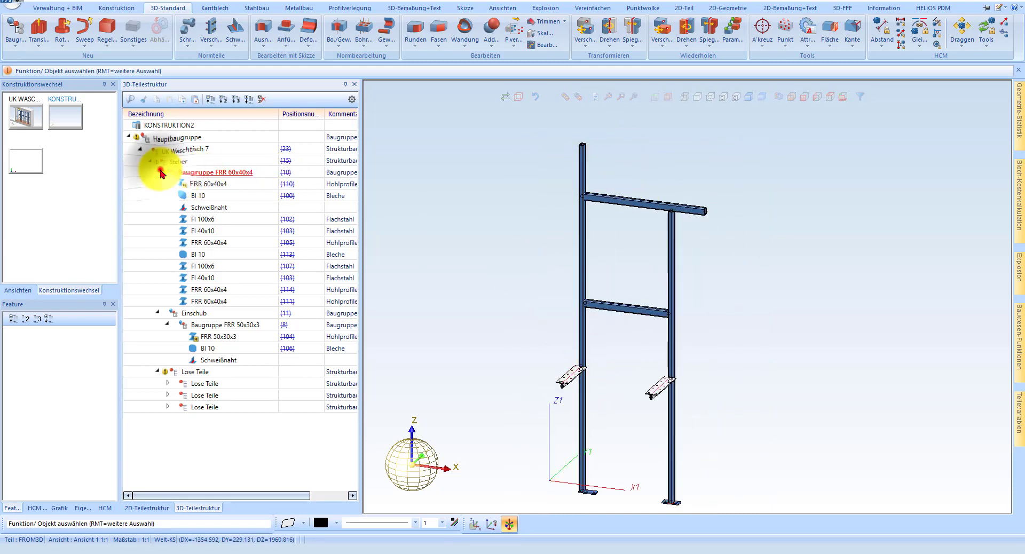
left_click(161, 173)
left_click(158, 183)
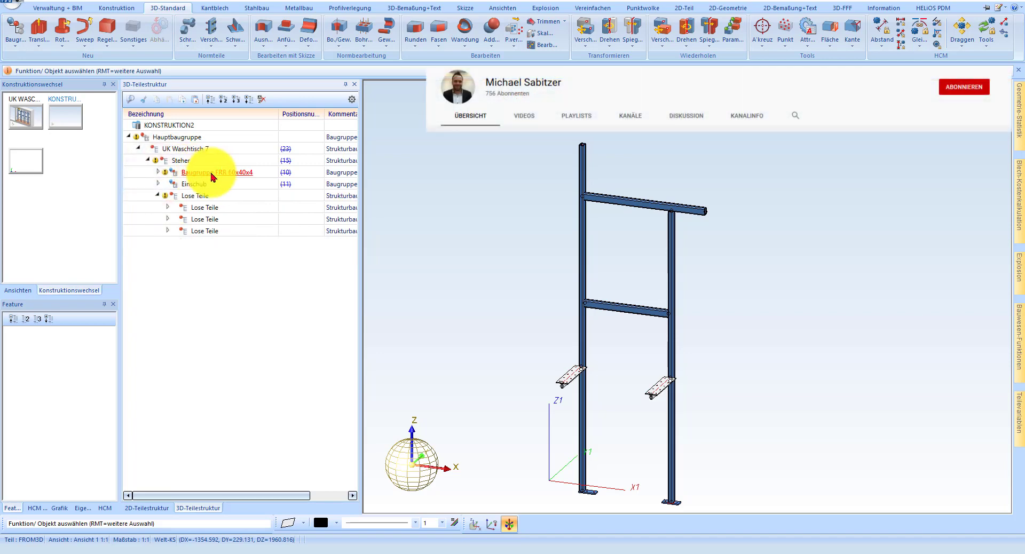
left_click(210, 173)
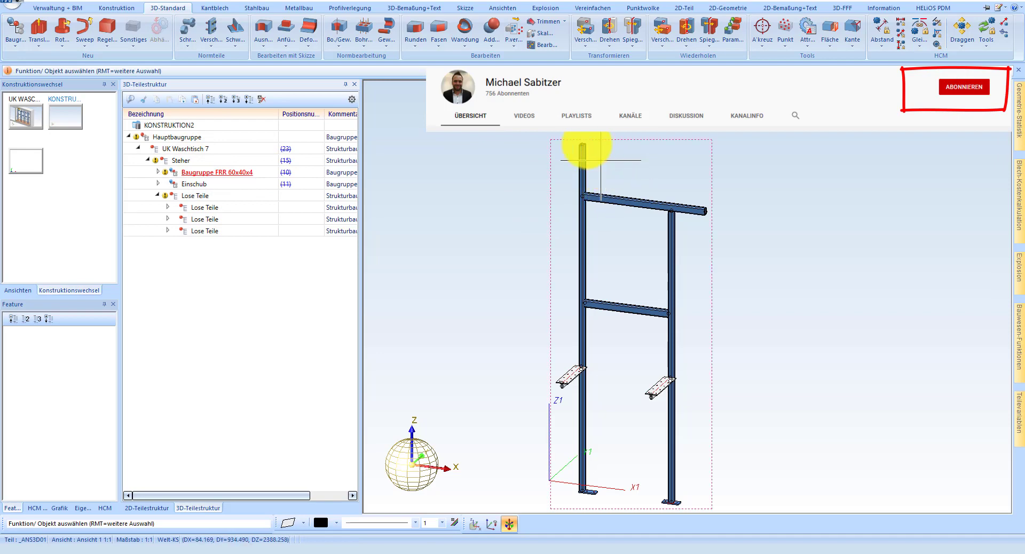
scroll(590, 321, "down", 1)
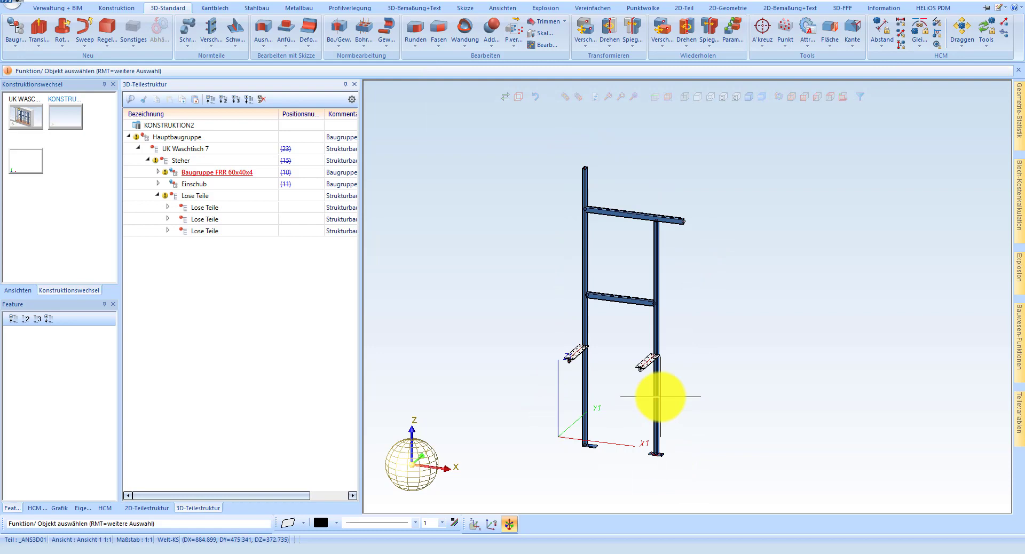
Show Einschub on its own, then make Baugruppe FRR 60x40x4 the active assembly
left_click(197, 184)
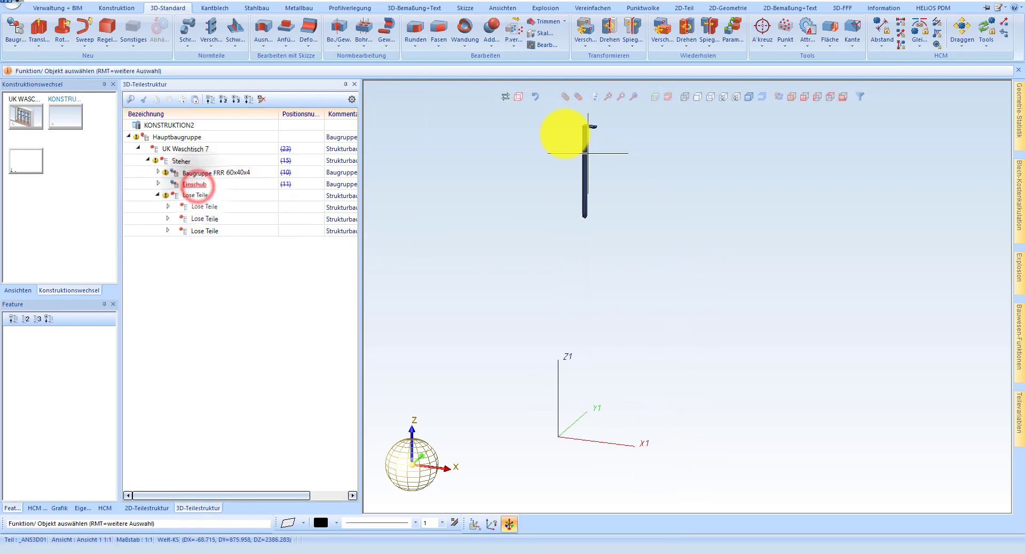
scroll(534, 187, "up", 2)
scroll(576, 176, "up", 1)
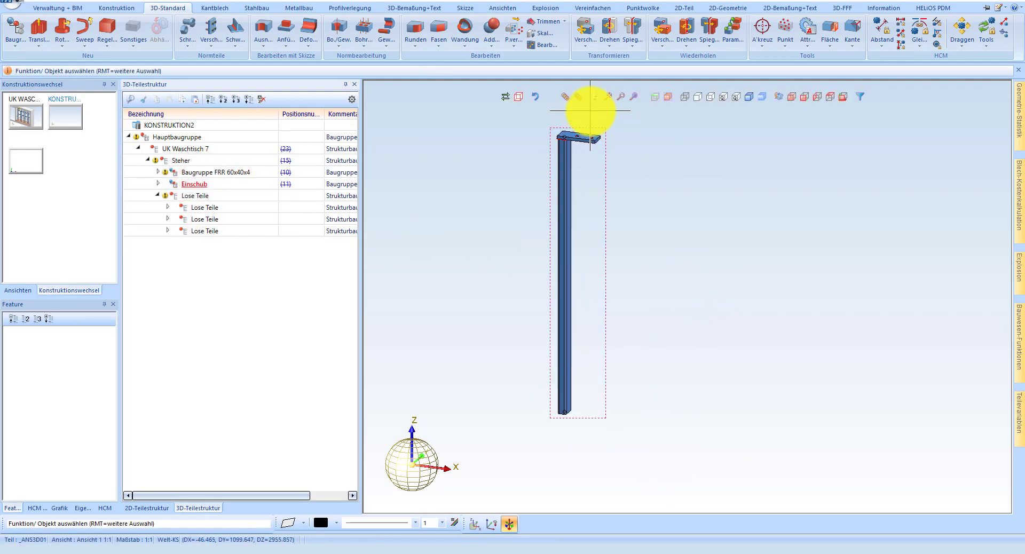
scroll(590, 110, "up", 1)
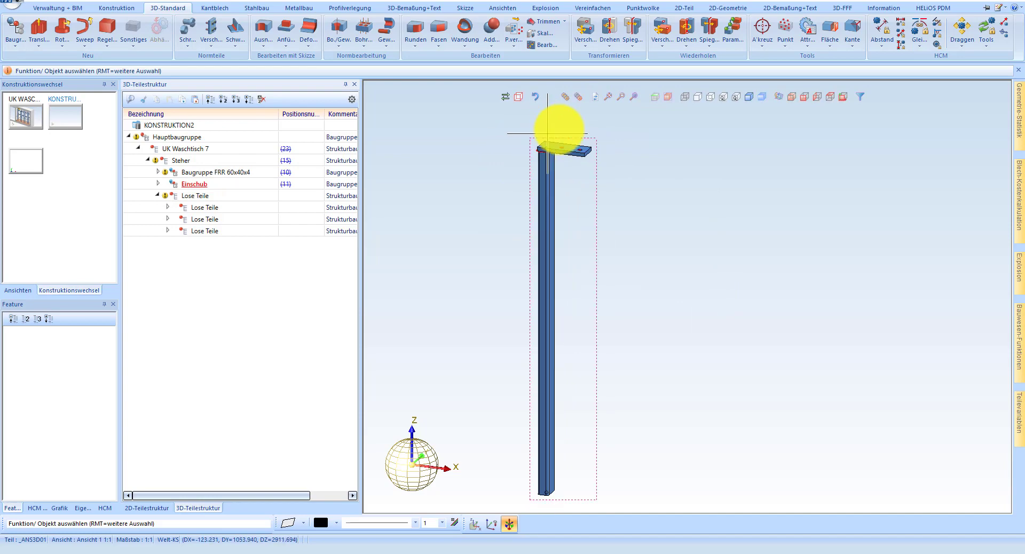
left_click(211, 172)
scroll(573, 214, "up", 2)
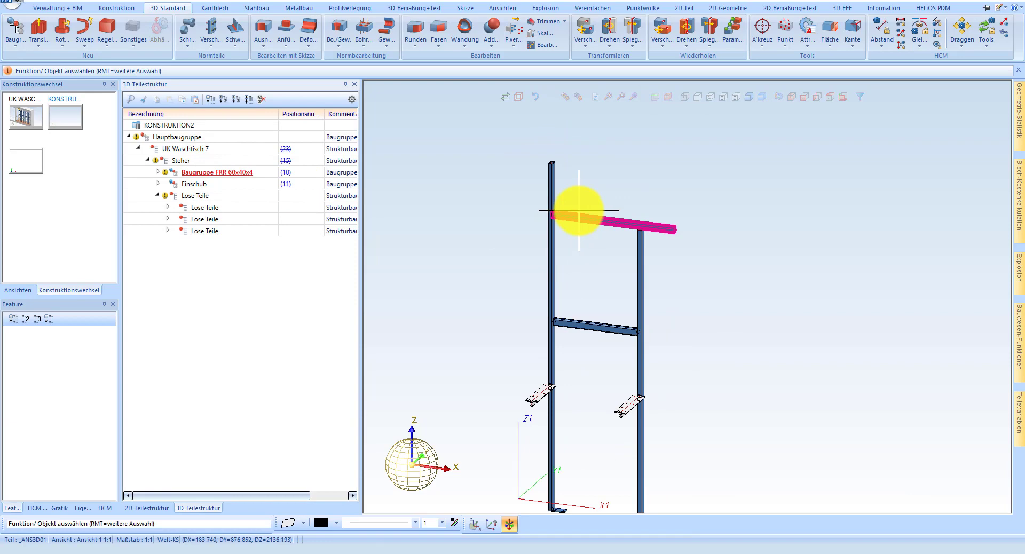
Itemize all parts with Stahlbau presets: Baugruppe FRR 60x40x4 position 2, Einschub position 3
left_click(117, 8)
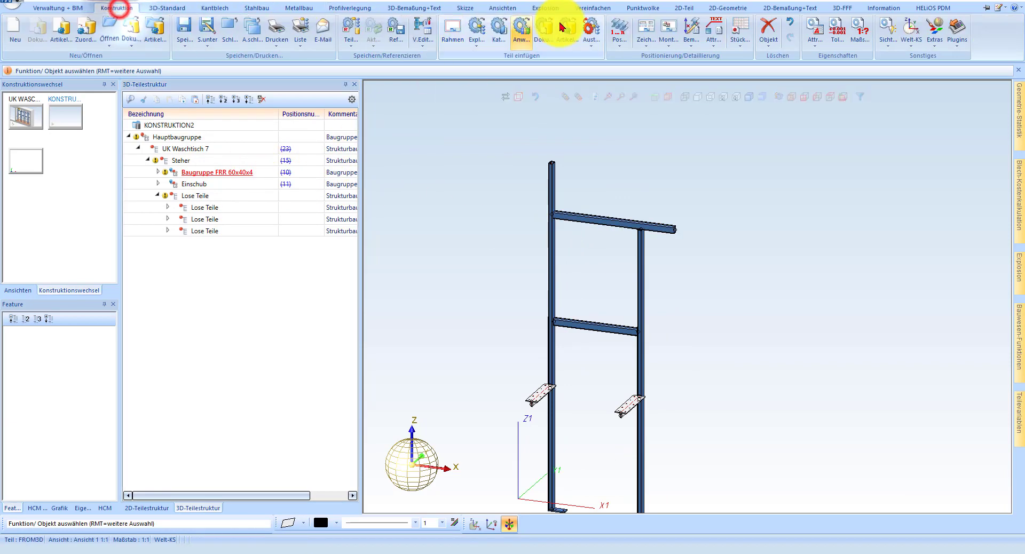
left_click(619, 33)
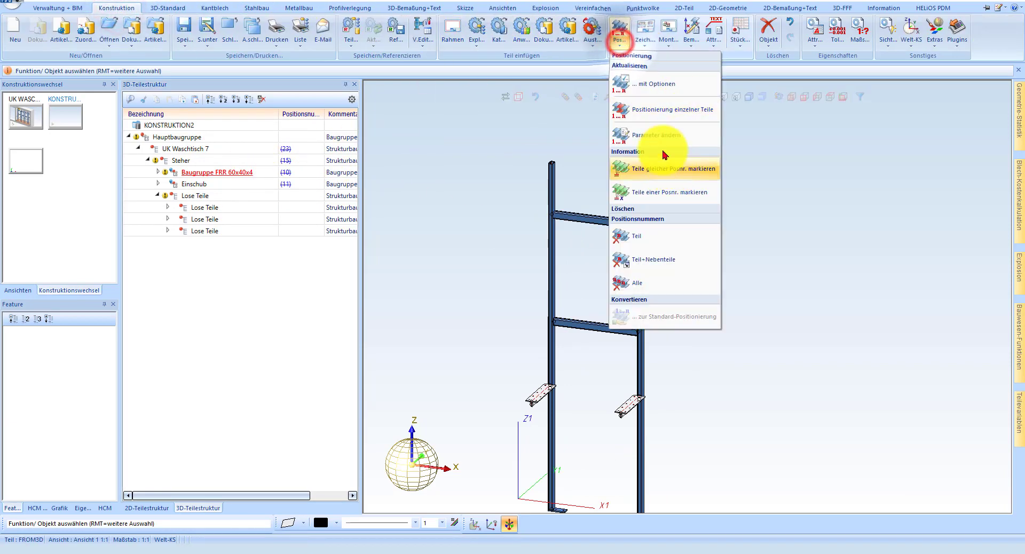
left_click(658, 279)
left_click(618, 25)
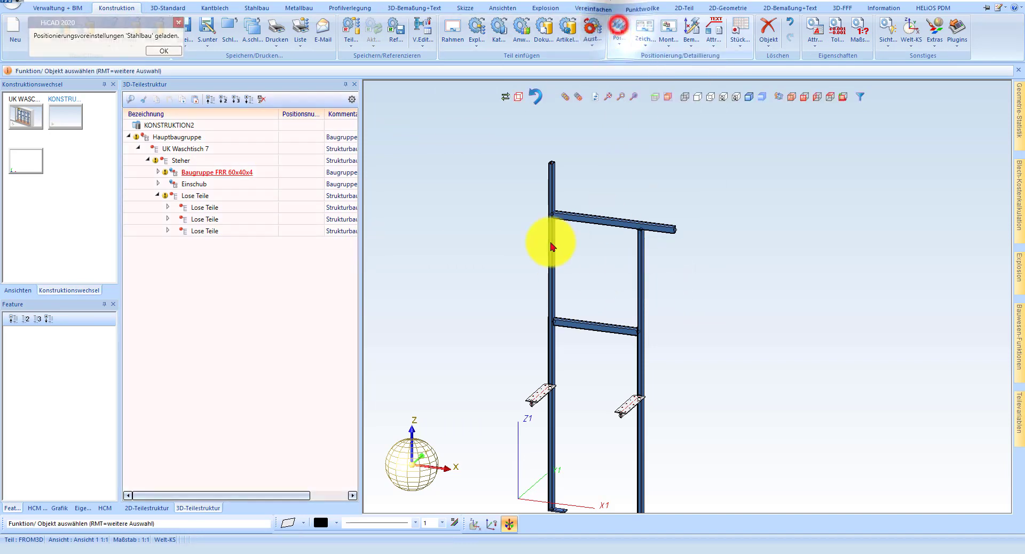
left_click(157, 195)
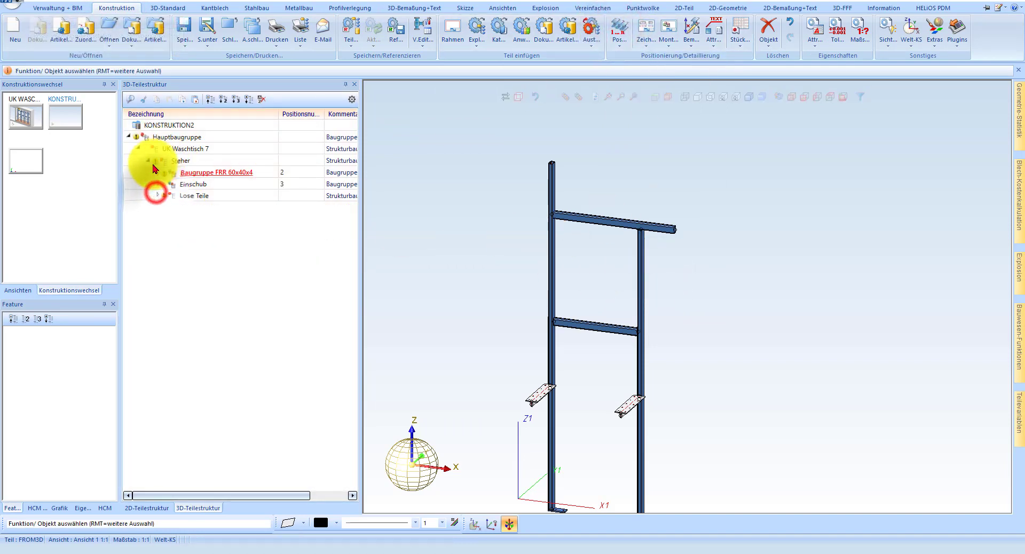
left_click(154, 148)
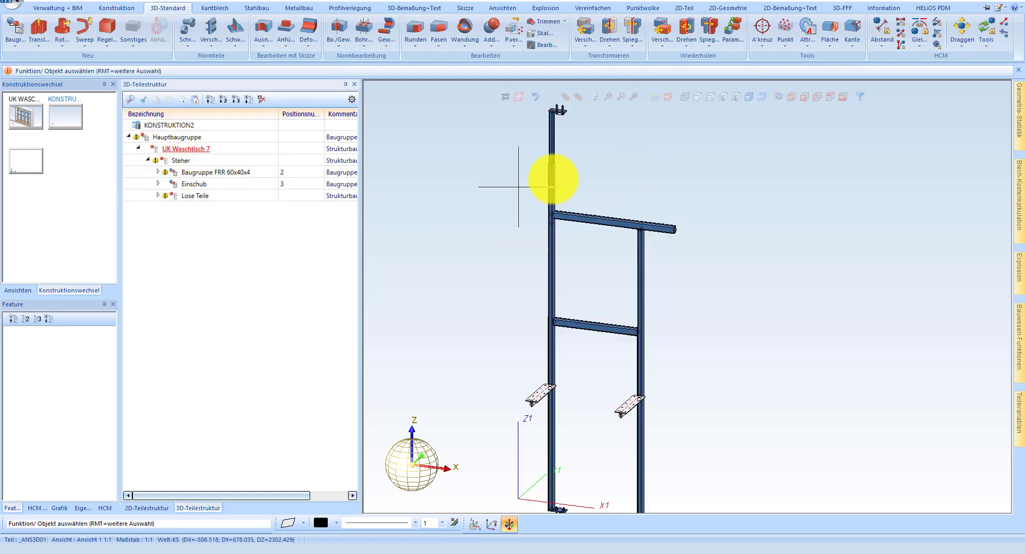
Move Baugruppe FRR 60x40x4, Einschub and Lose Teile directly under UK Waschtisch 7
left_click(170, 161)
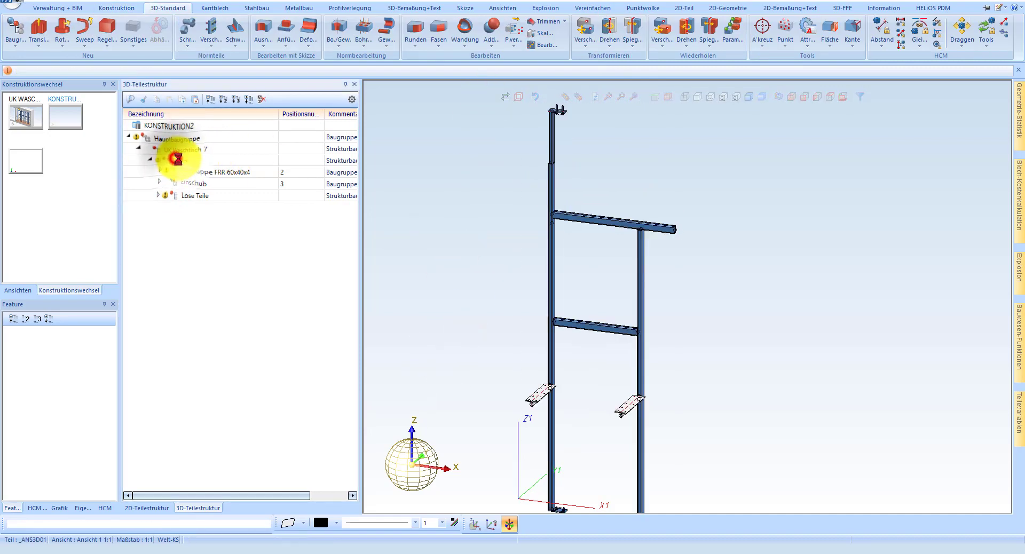
left_click(146, 157)
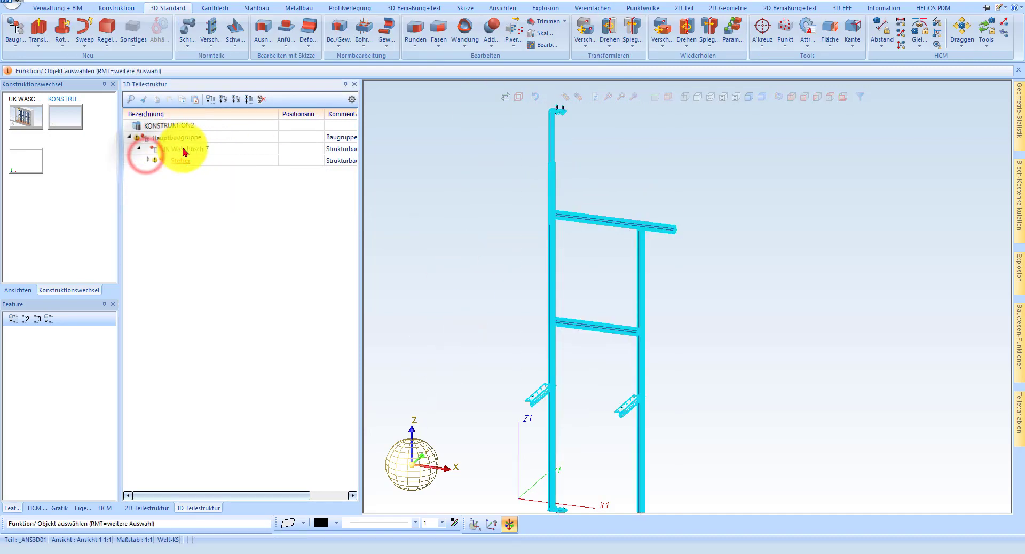
left_click(187, 150)
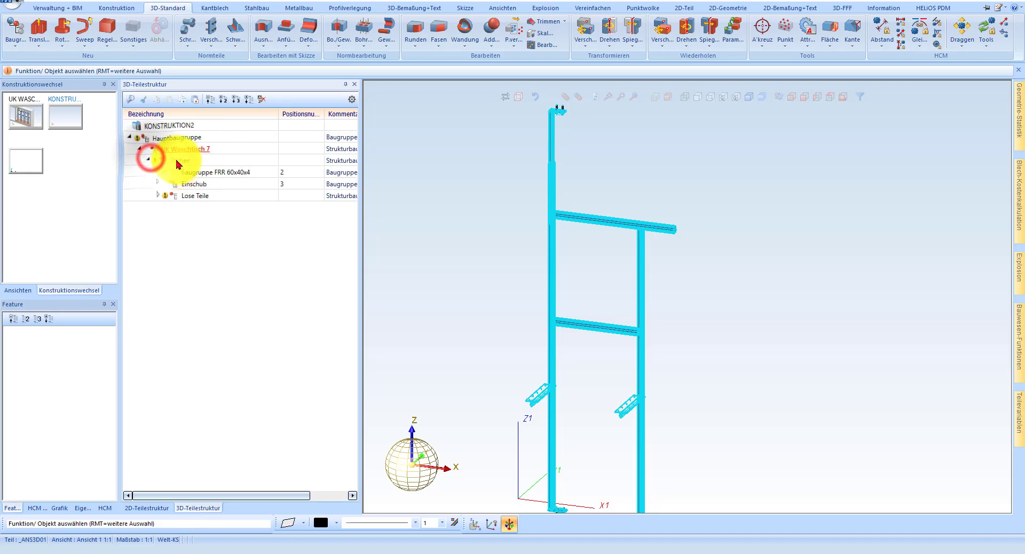
left_click(195, 172)
left_click(196, 193, "shift")
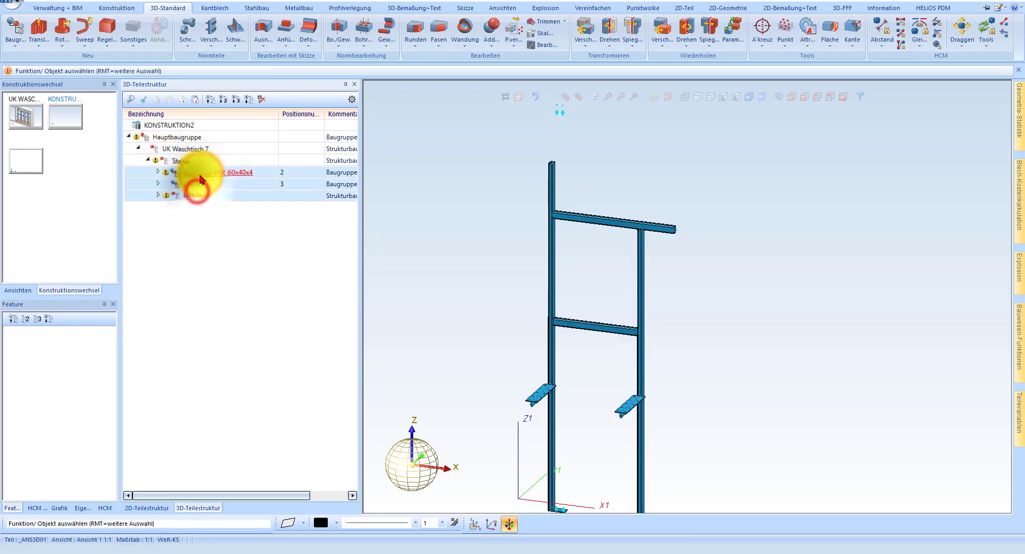
left_click_drag(183, 152, 184, 152)
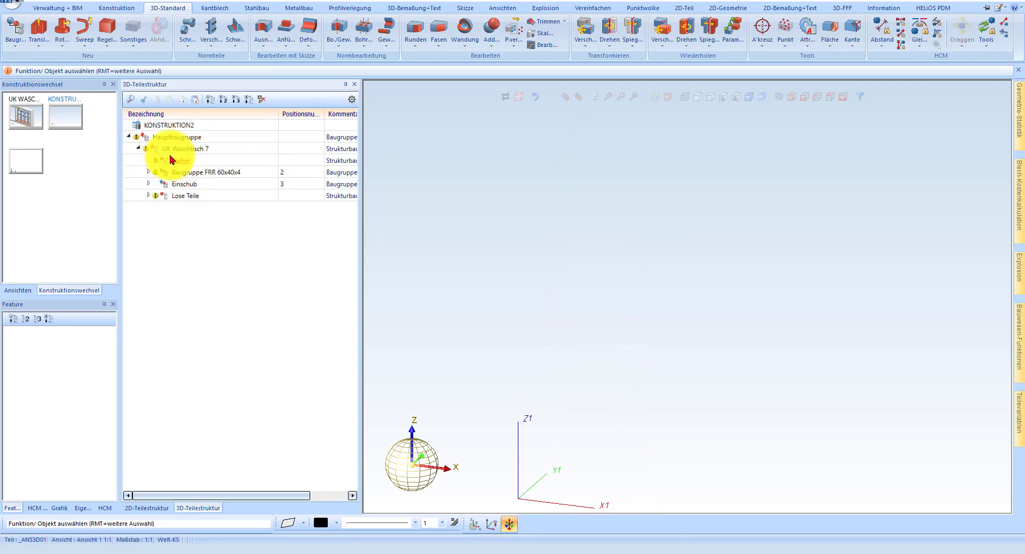
Delete the now-empty Steher node
right_click(198, 161)
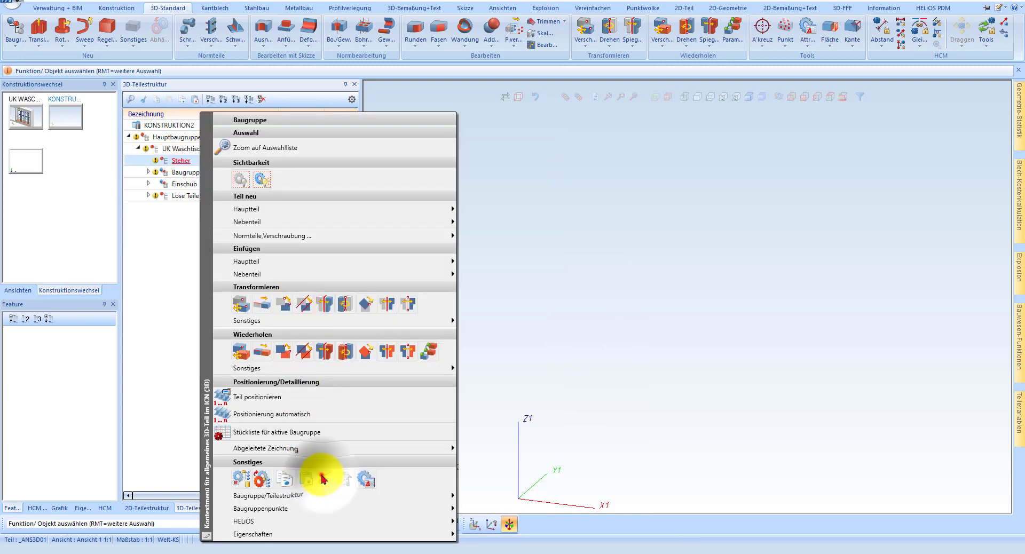
left_click(320, 475)
left_click(191, 154)
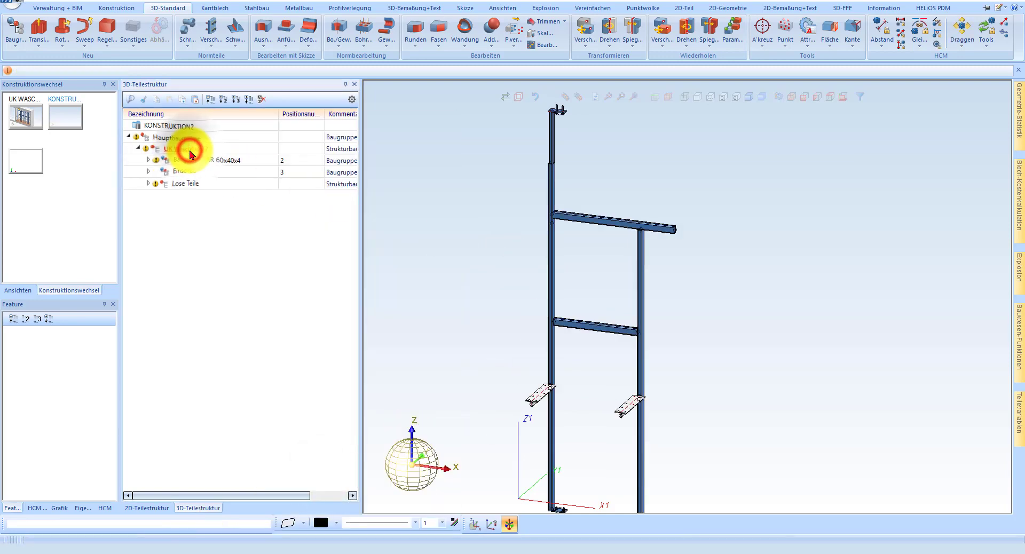
left_click(186, 161)
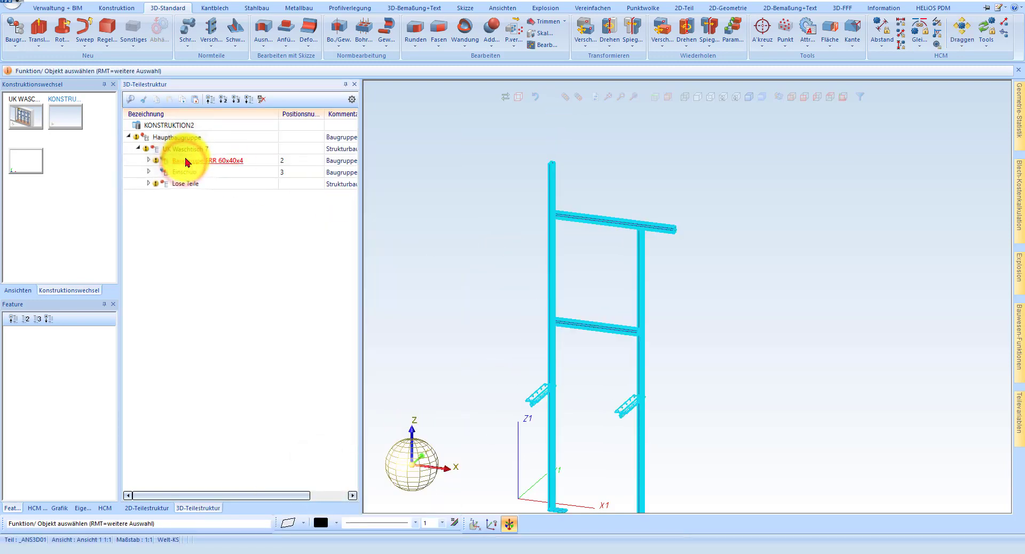
Rename Baugruppe FRR 60x40x4 to Rahmen
left_click_drag(526, 206, 395, 242)
type("Rahmen")
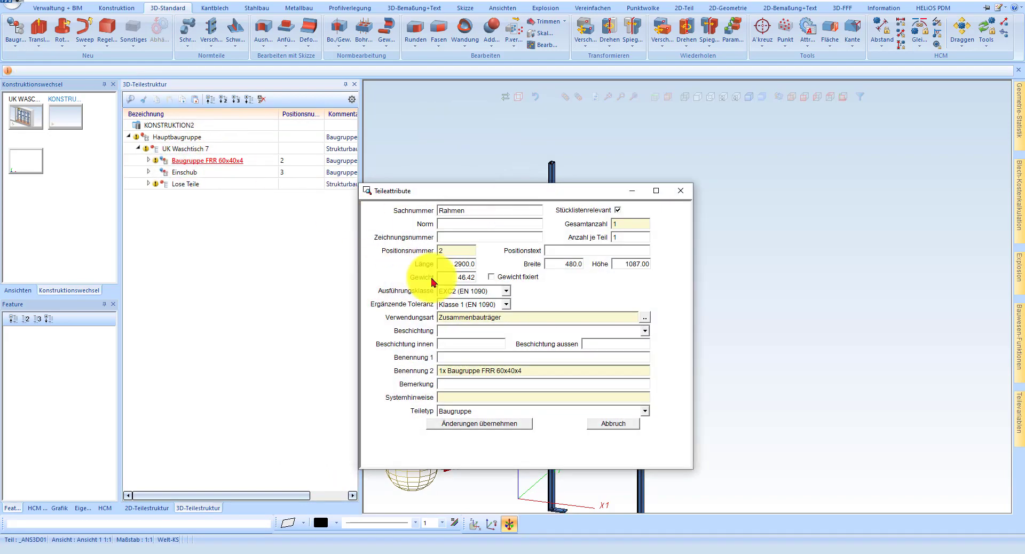
left_click(496, 427)
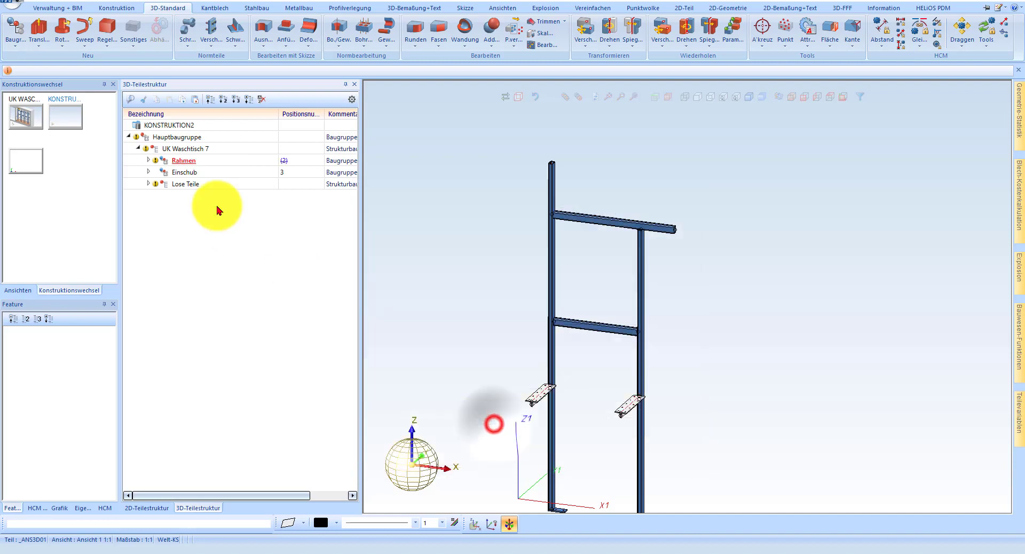
left_click(191, 175)
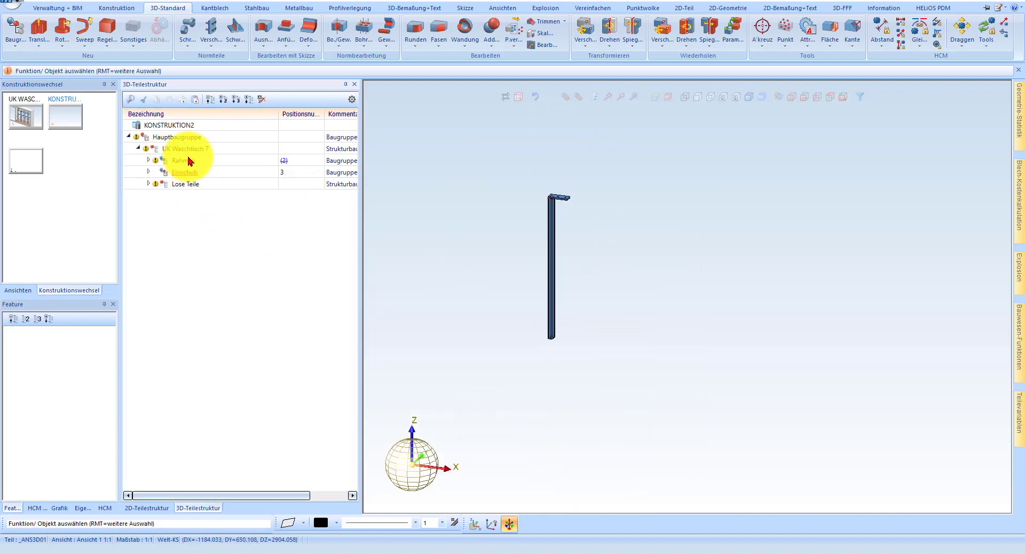
left_click(151, 158)
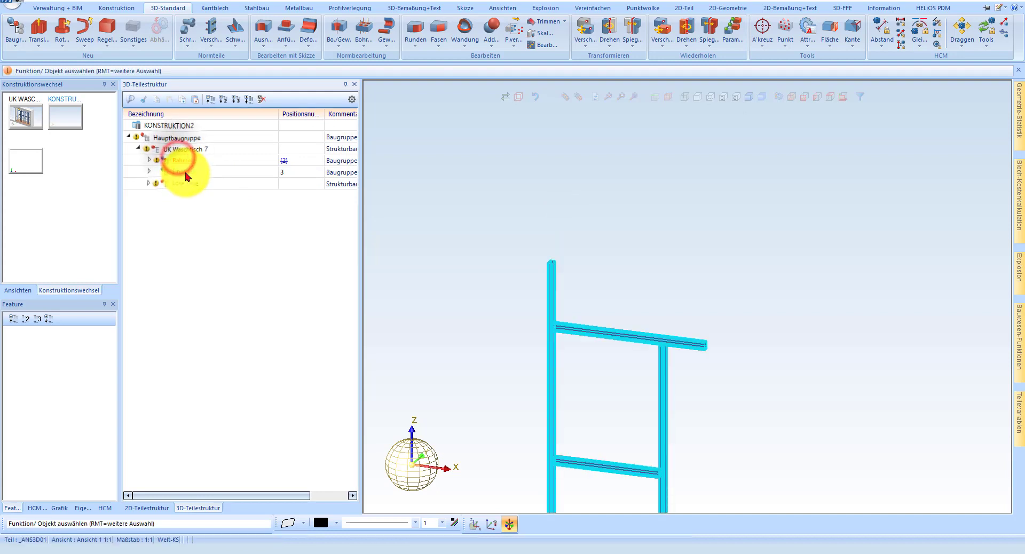
Expand Einschub's FRR 50x30x3 sub-assembly and select its profile, Bl 10 plate and weld seam
left_click(184, 170)
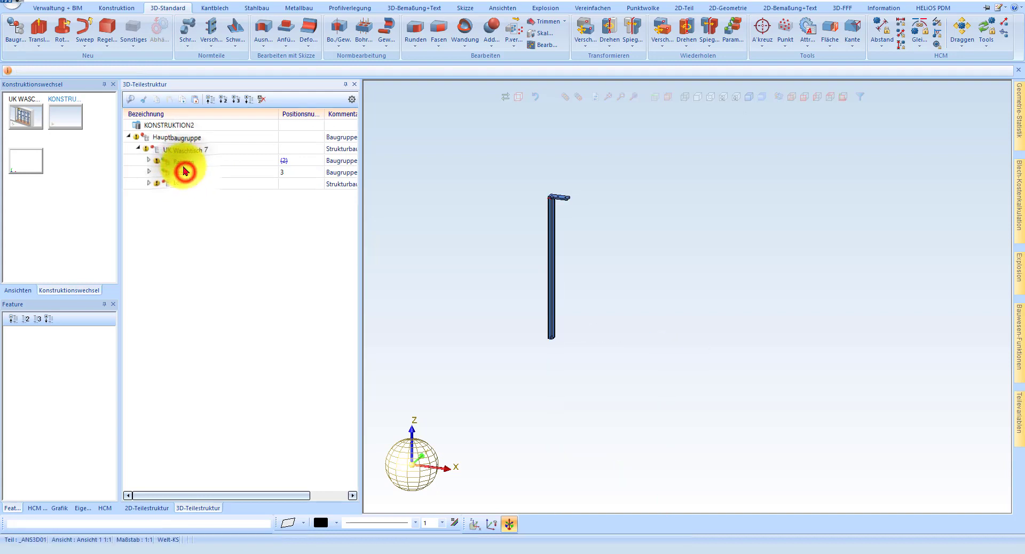
left_click(149, 173)
left_click(158, 183)
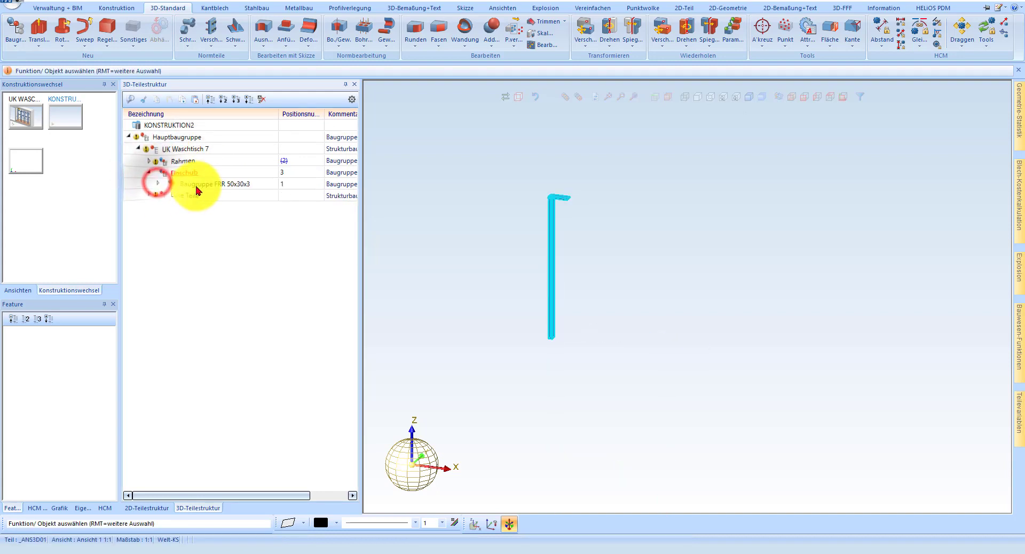
left_click(154, 183)
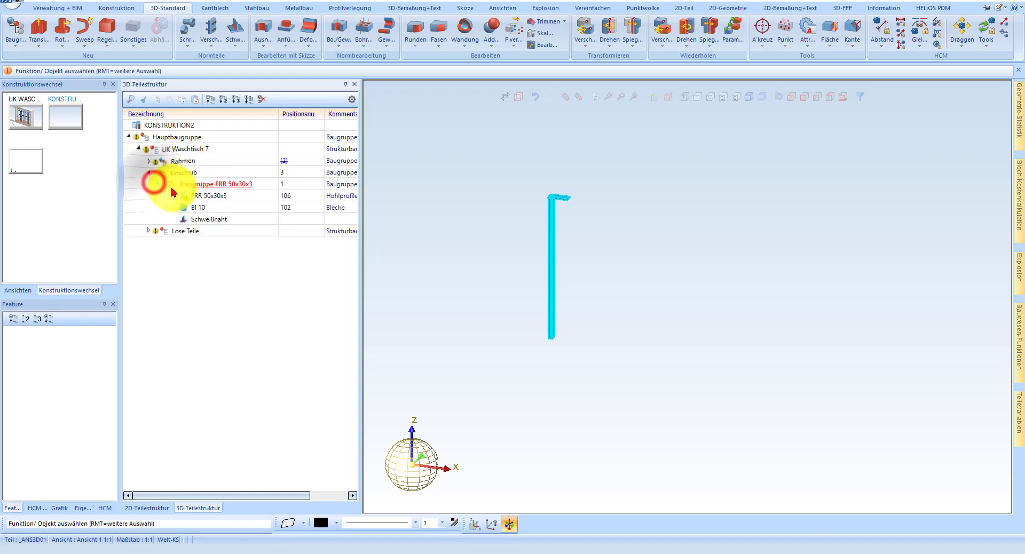
left_click(208, 201)
left_click(205, 219, "shift")
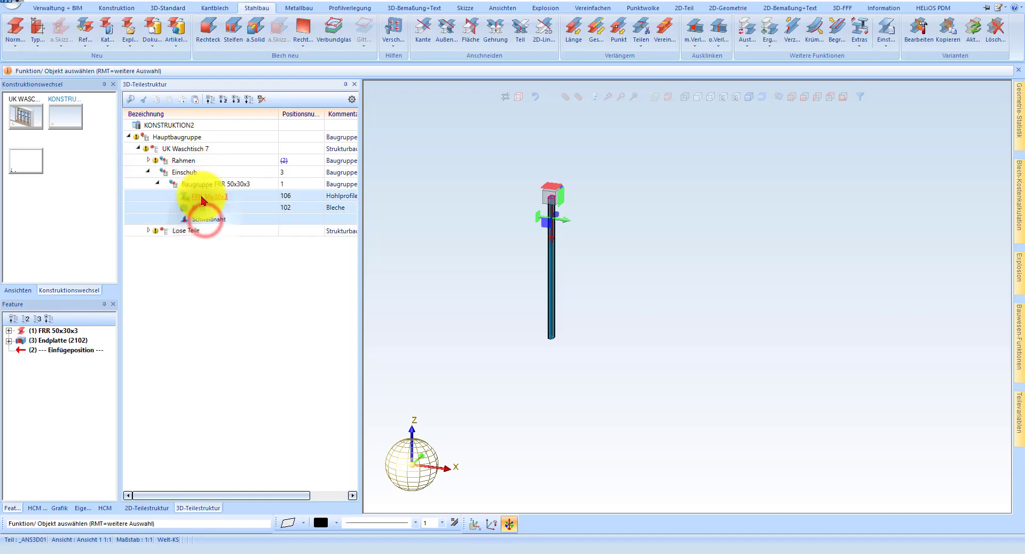
Move the FRR 50x30x3 profile, Bl 10 plate and weld seam into Einschub and delete the empty sub-assembly
left_click_drag(188, 181, 193, 183)
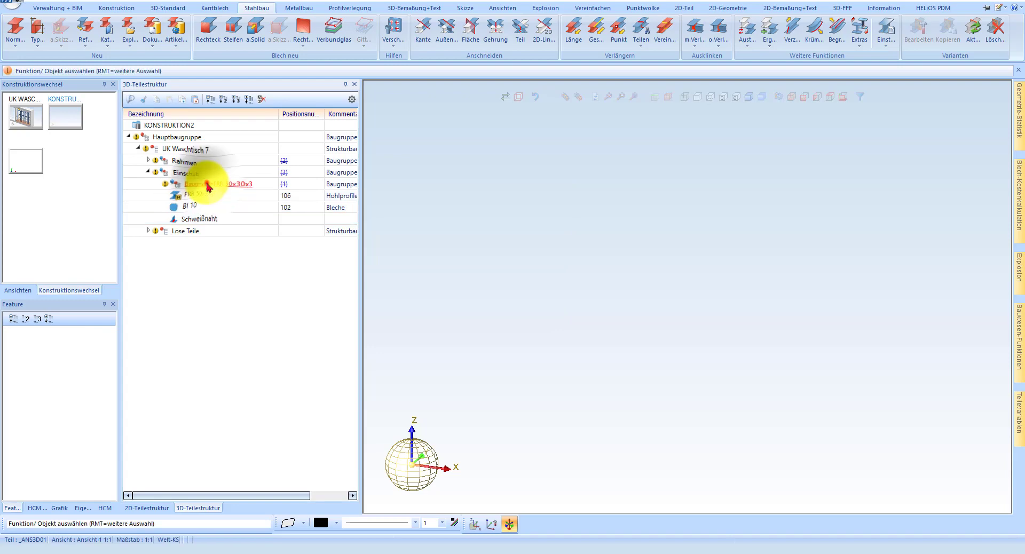
right_click(233, 188)
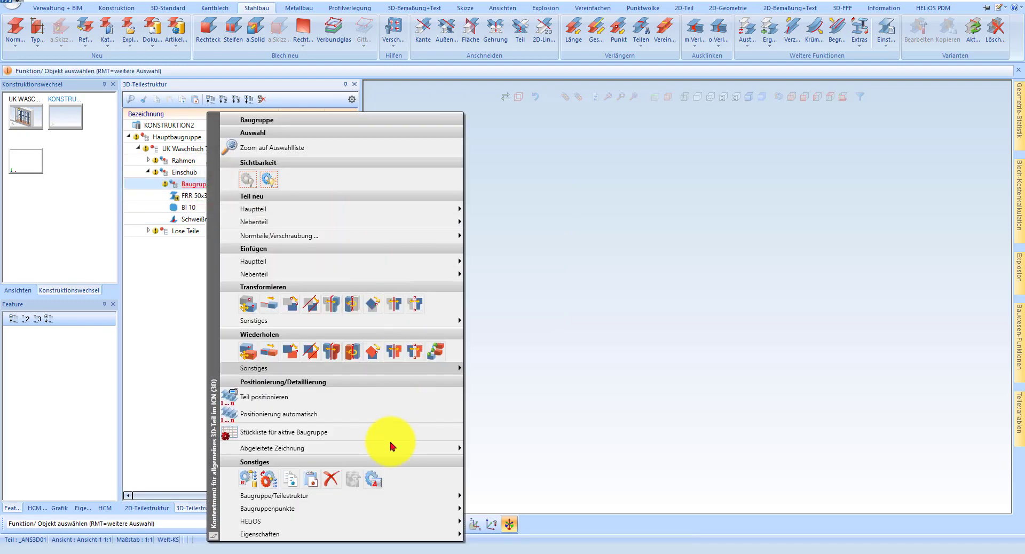
left_click(332, 478)
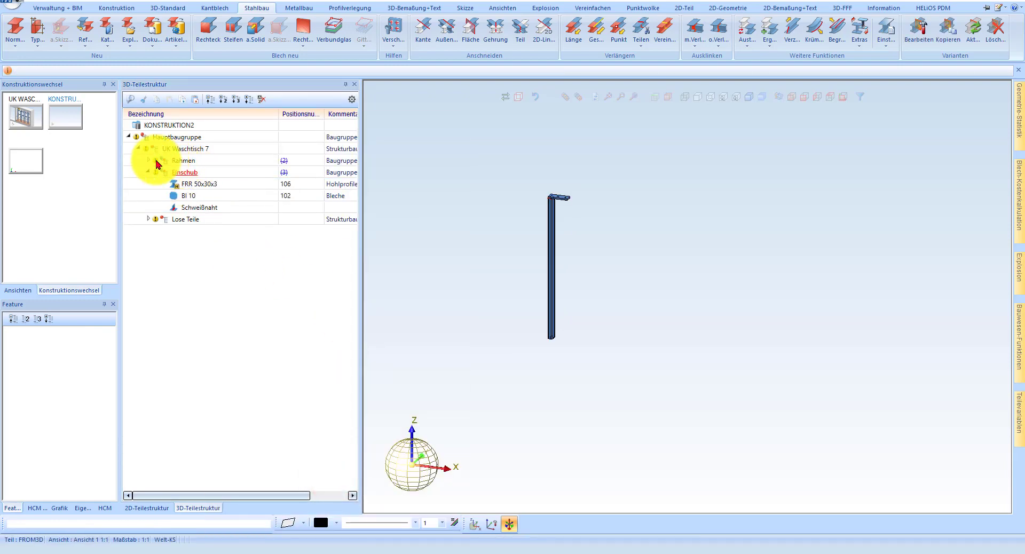
Check the Rahmen and Einschub assemblies and the FRR 50x30x3 profile in the feature tree
left_click(149, 159)
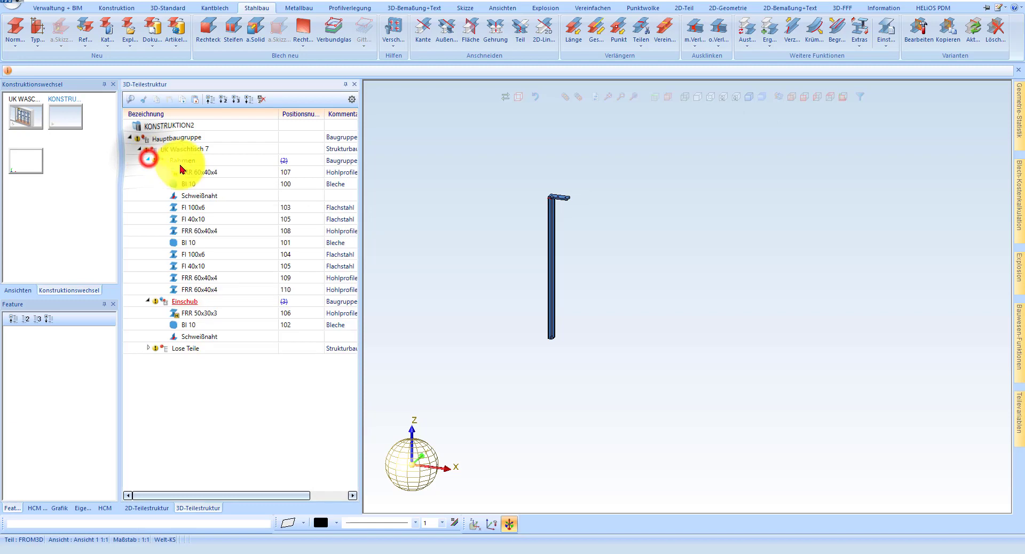
left_click(182, 301)
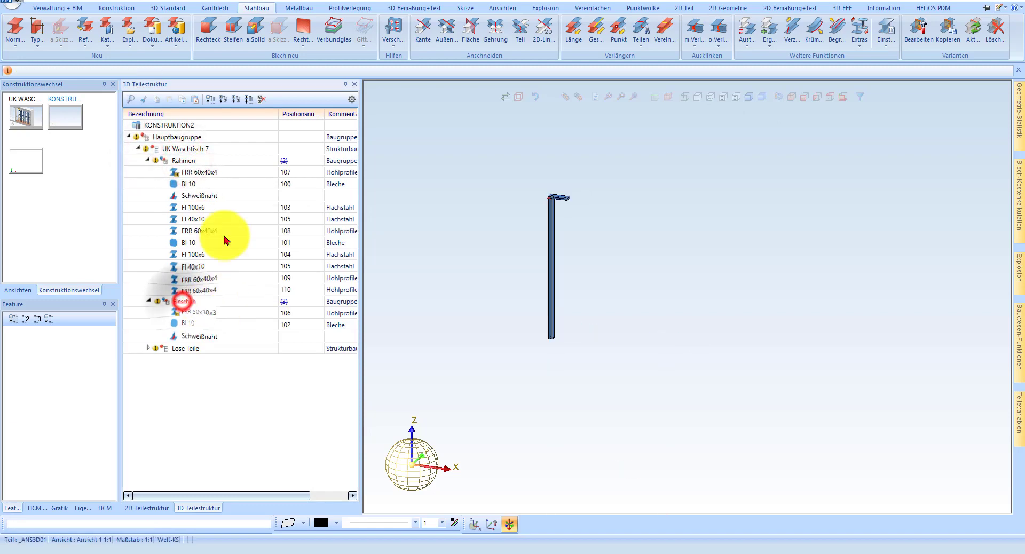
left_click(181, 301)
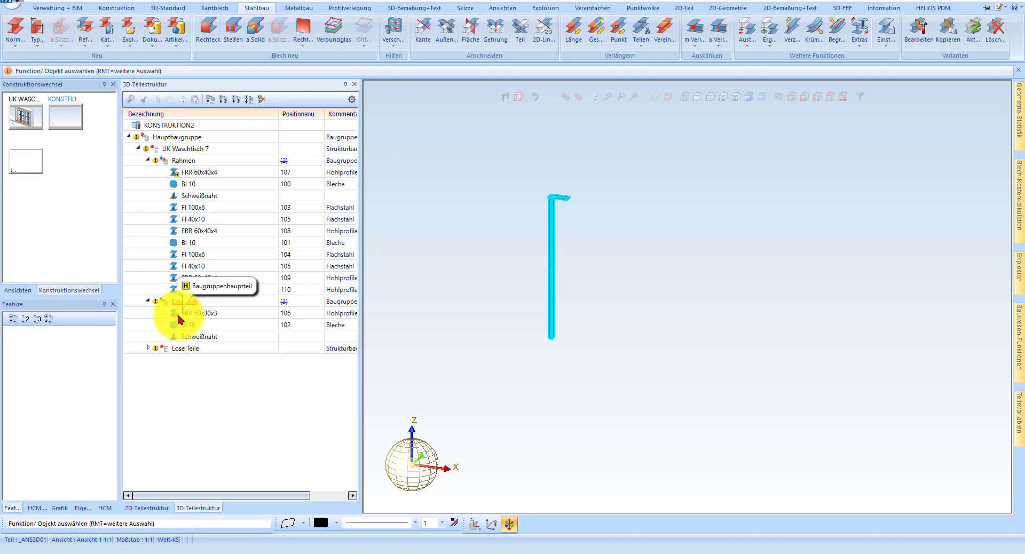
left_click(178, 162)
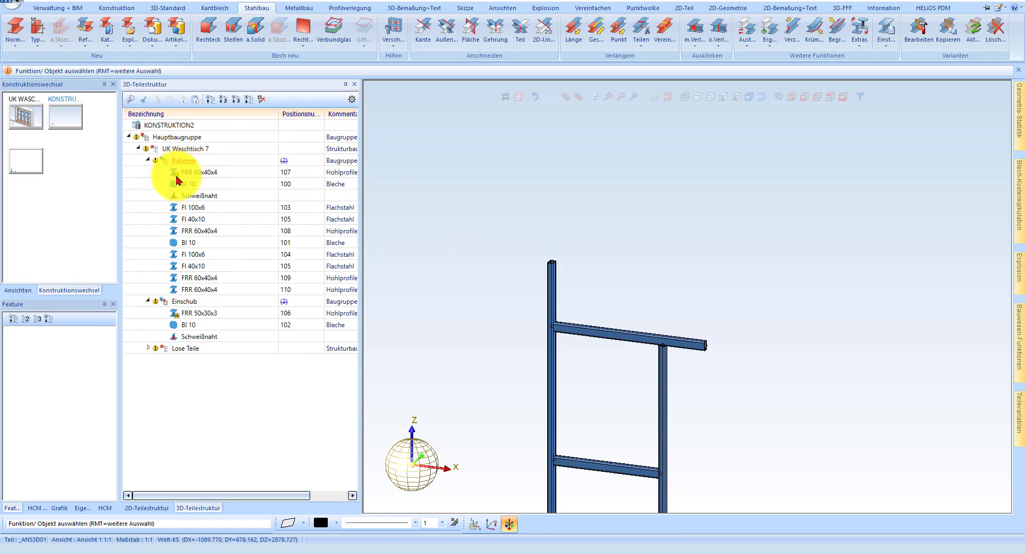
scroll(537, 176, "down", 3)
scroll(607, 339, "down", 2)
scroll(581, 241, "up", 3)
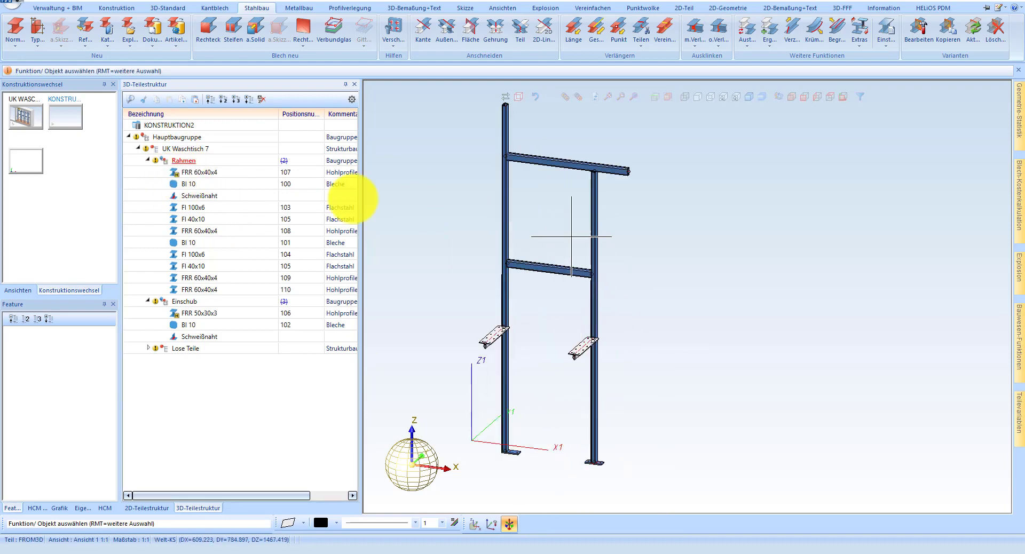
left_click(180, 301)
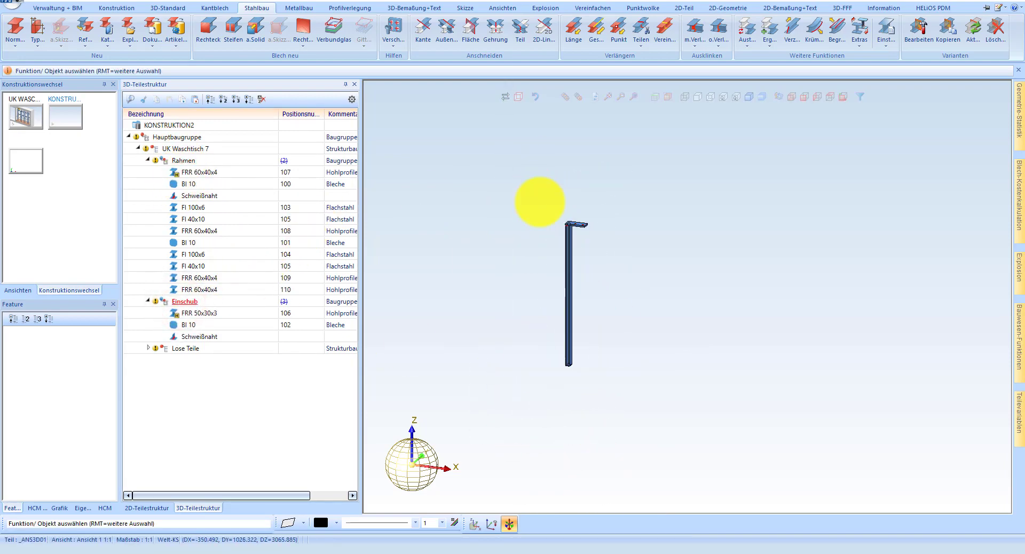
scroll(534, 278, "up", 2)
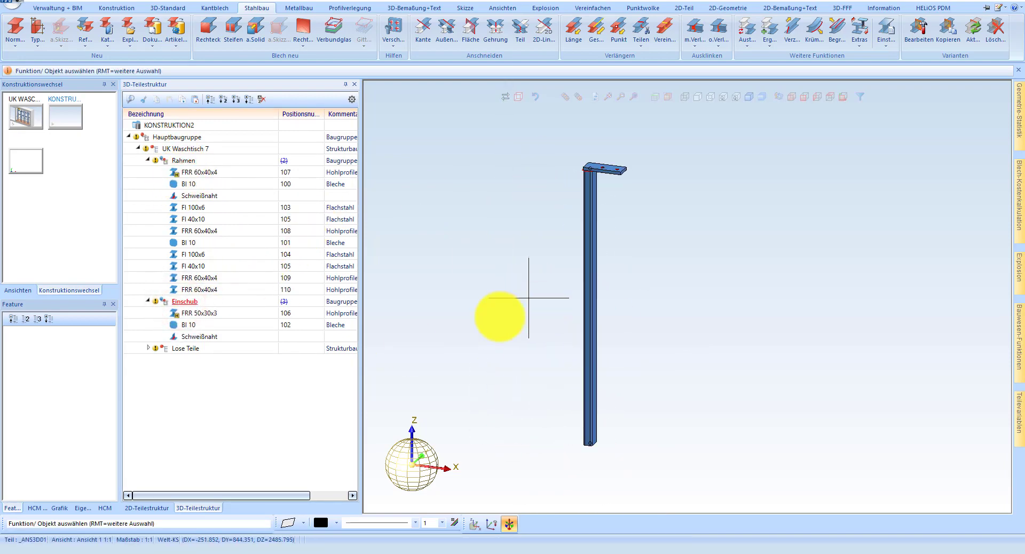
left_click(185, 314)
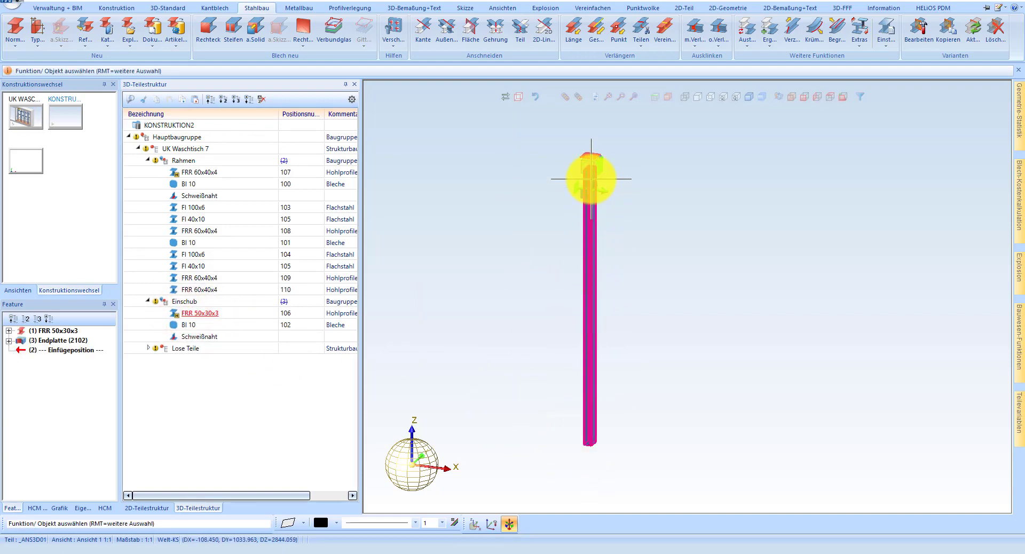
left_click(184, 301)
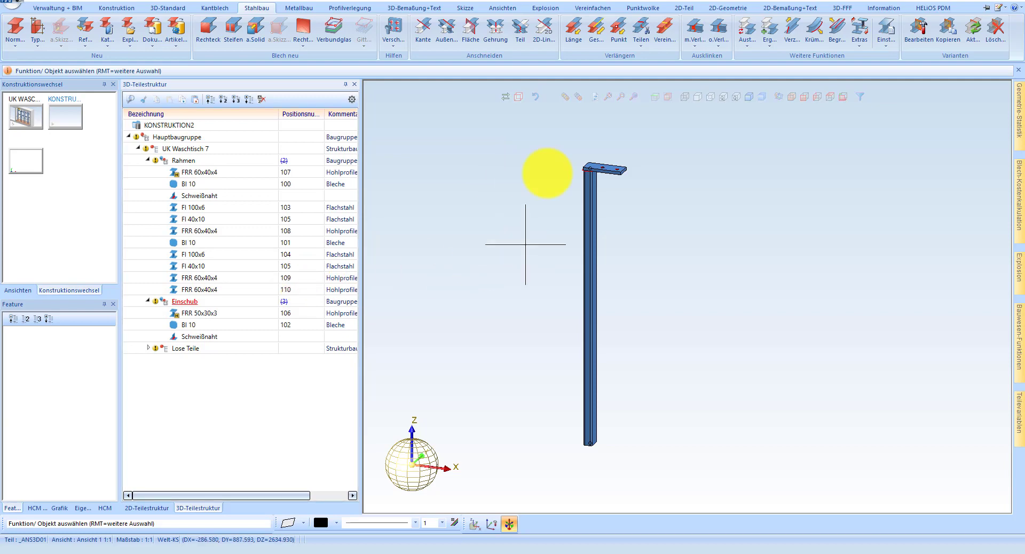
Set Einschub's Verwendungsart to Bauwesen > Stahlbau > Baugruppen > Zusammenbauträger and apply the attributes
right_click(179, 306)
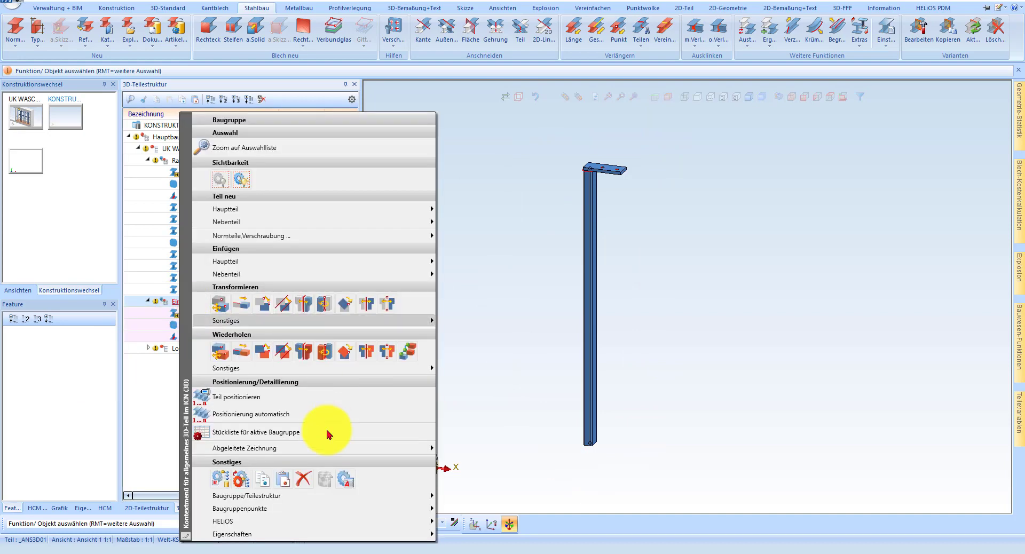
left_click(342, 477)
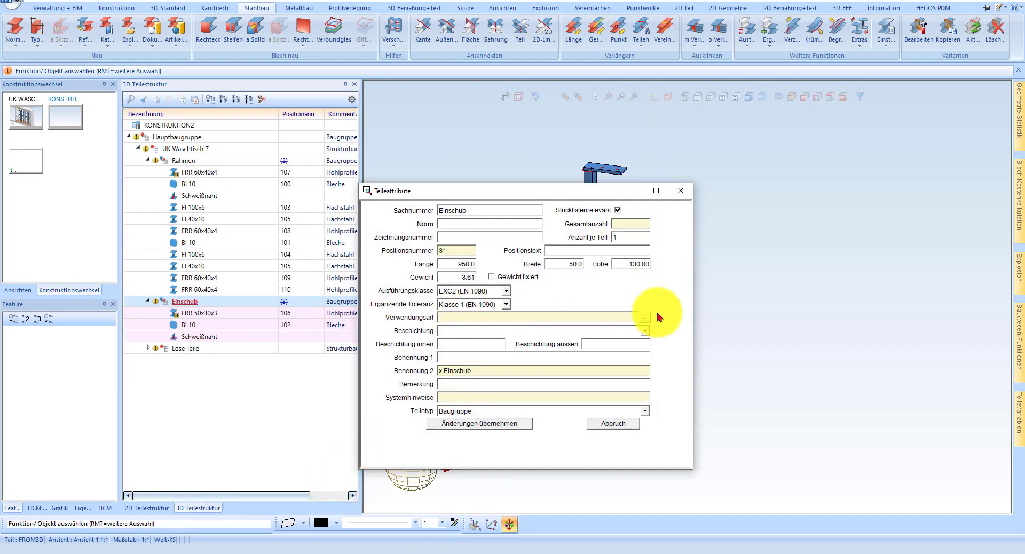
left_click(644, 317)
double_click(514, 188)
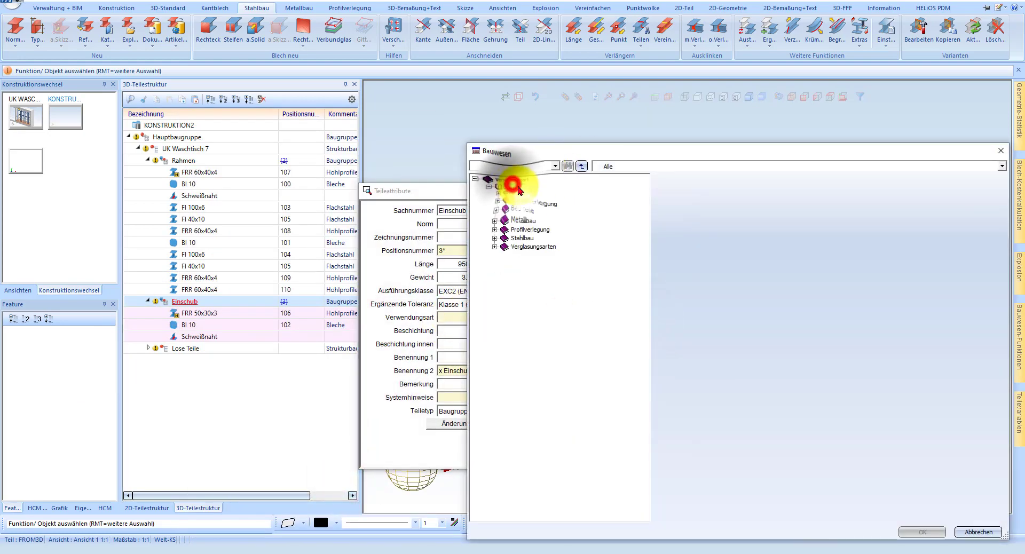
double_click(522, 238)
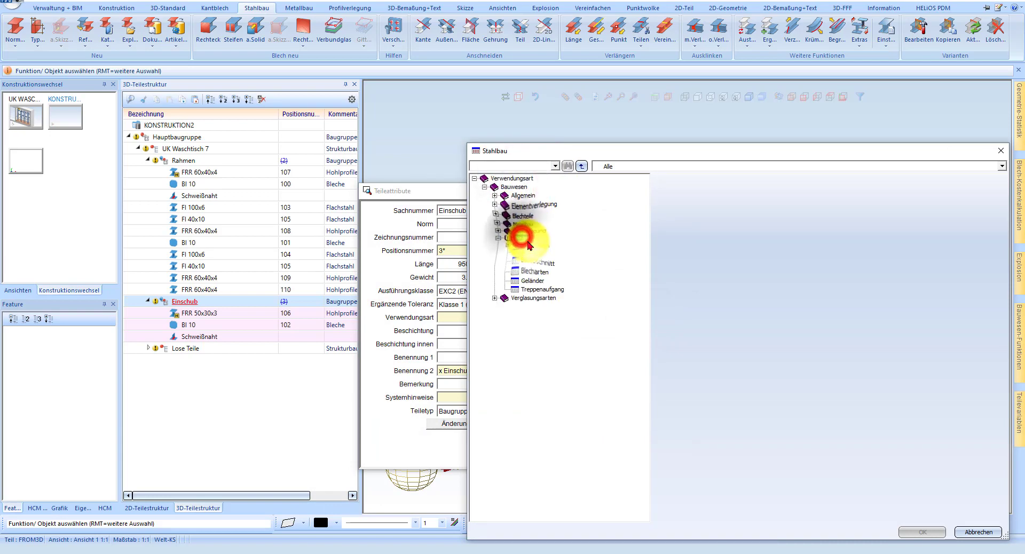
double_click(526, 245)
left_click(558, 297)
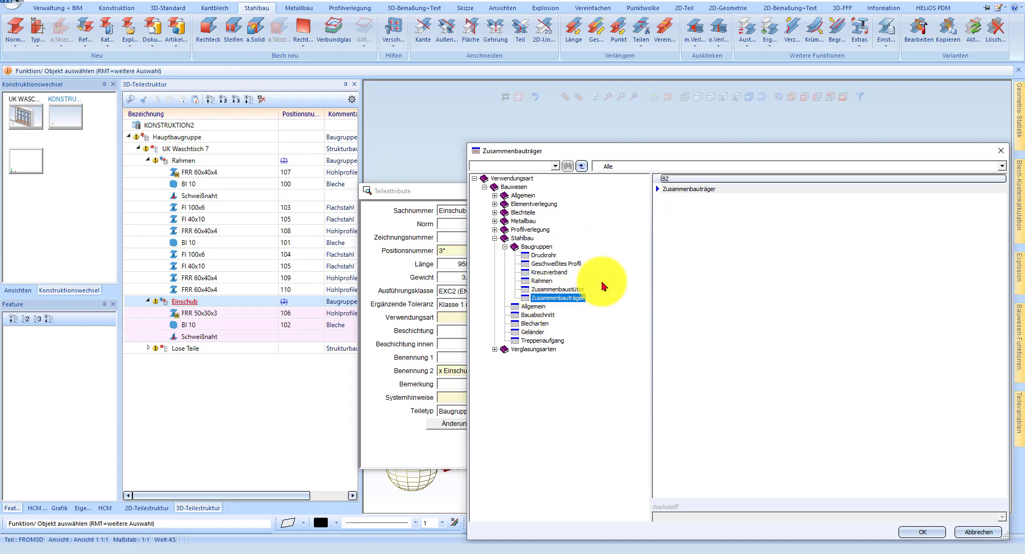
left_click(677, 189)
double_click(677, 190)
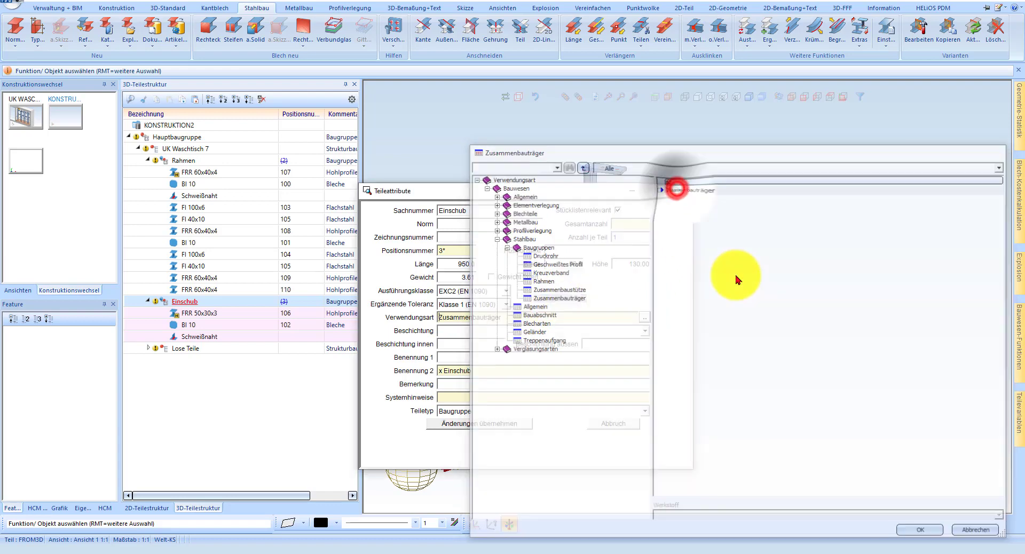
left_click(498, 423)
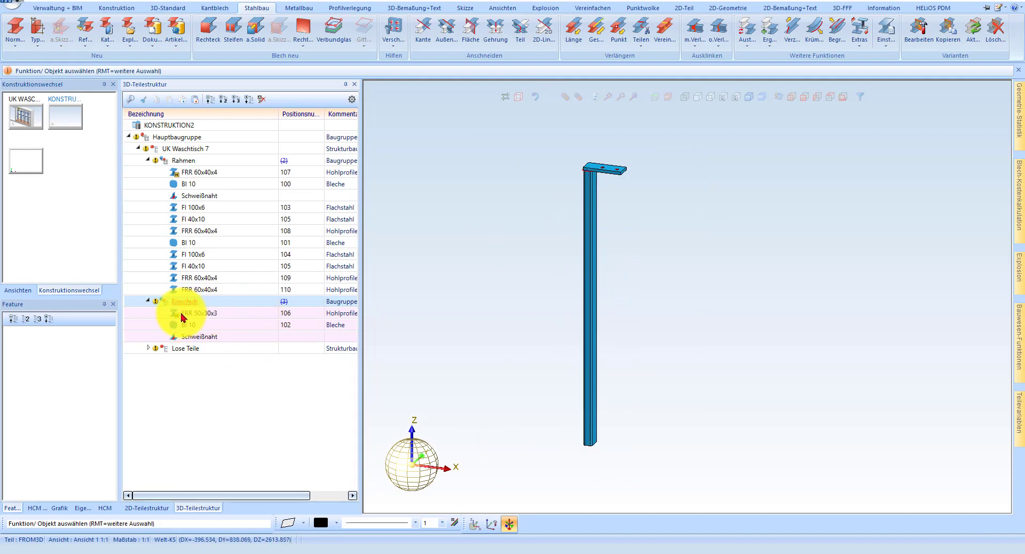
Run Positionierung to fix position numbers and switch the display to show all parts
left_click(107, 7)
left_click(619, 27)
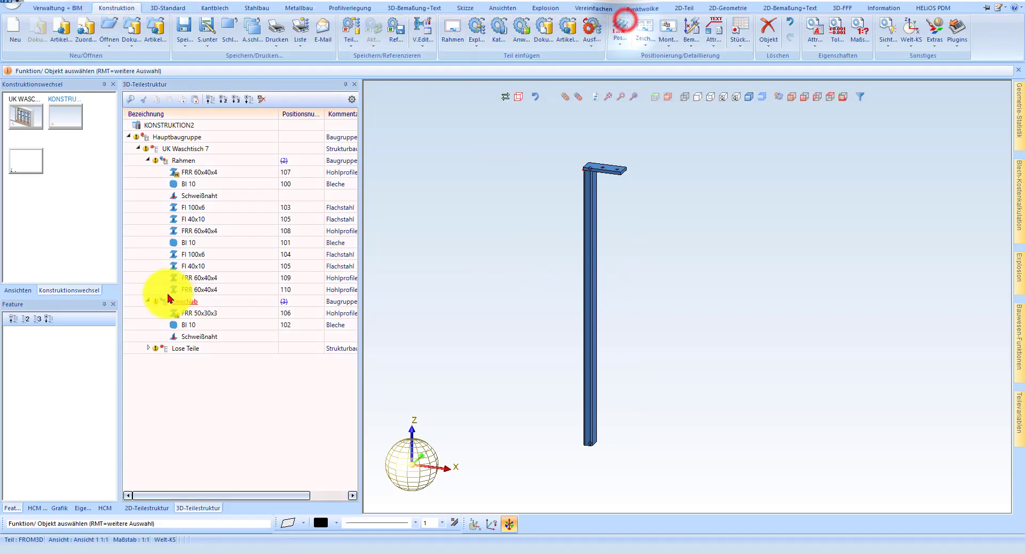
left_click(652, 26)
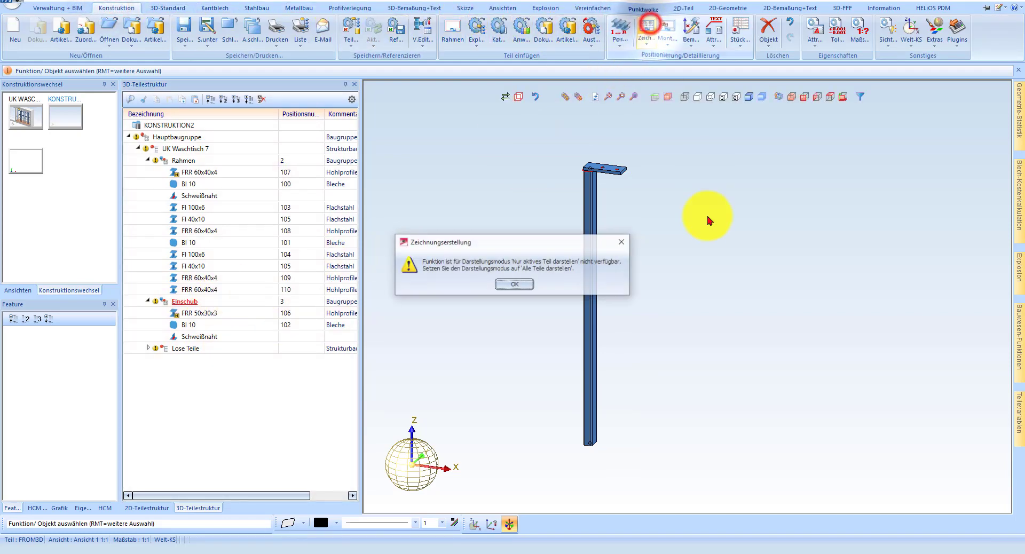
left_click(511, 288)
left_click(562, 96)
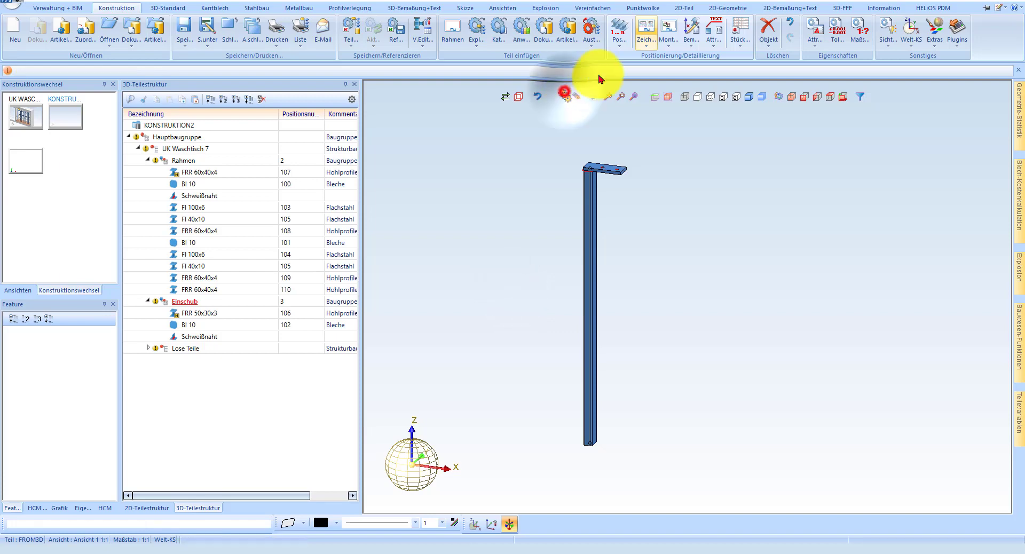
Derive the drawing with Teileauswahl 'Auswahlliste, untergeordnete Teile einbeziehen'
left_click(646, 26)
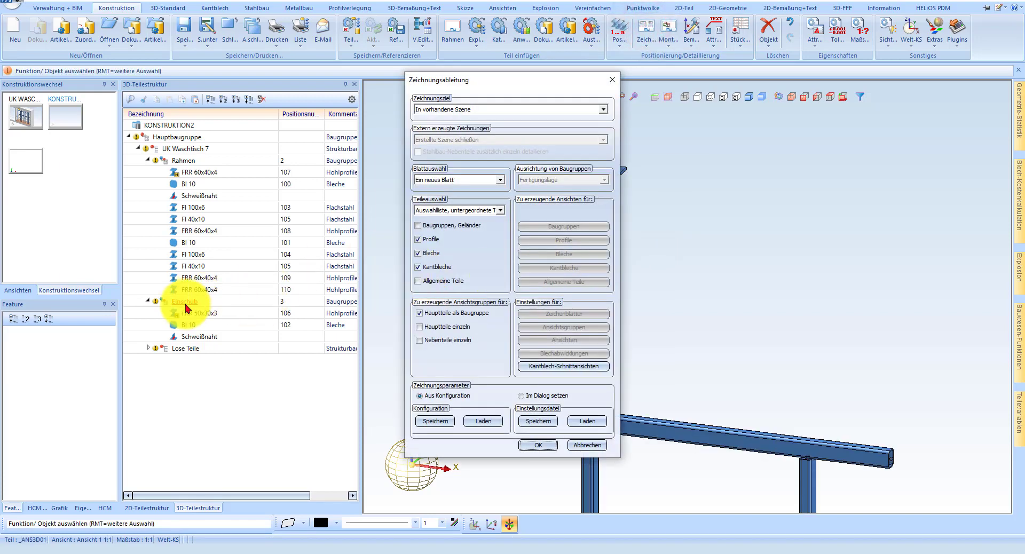
left_click(443, 210)
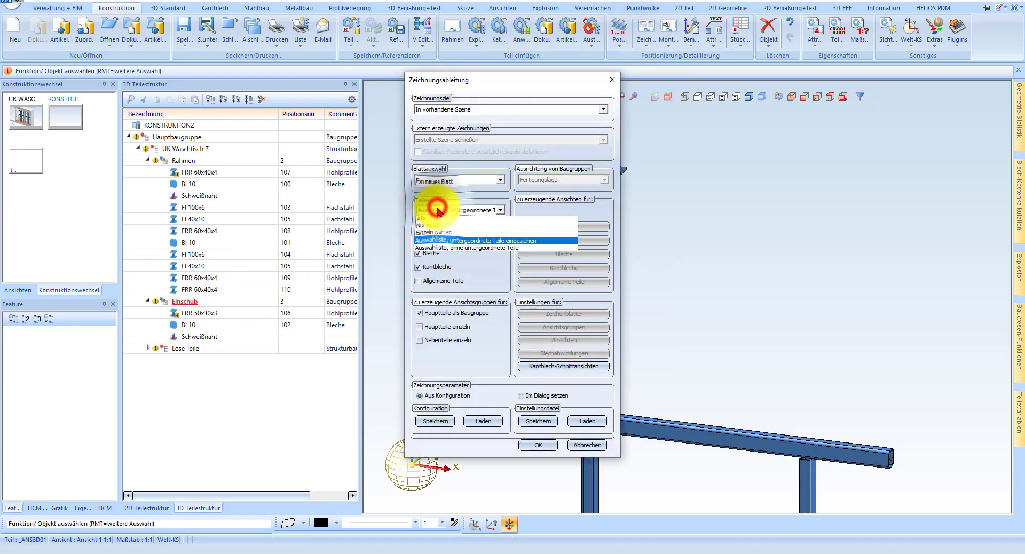
left_click(446, 246)
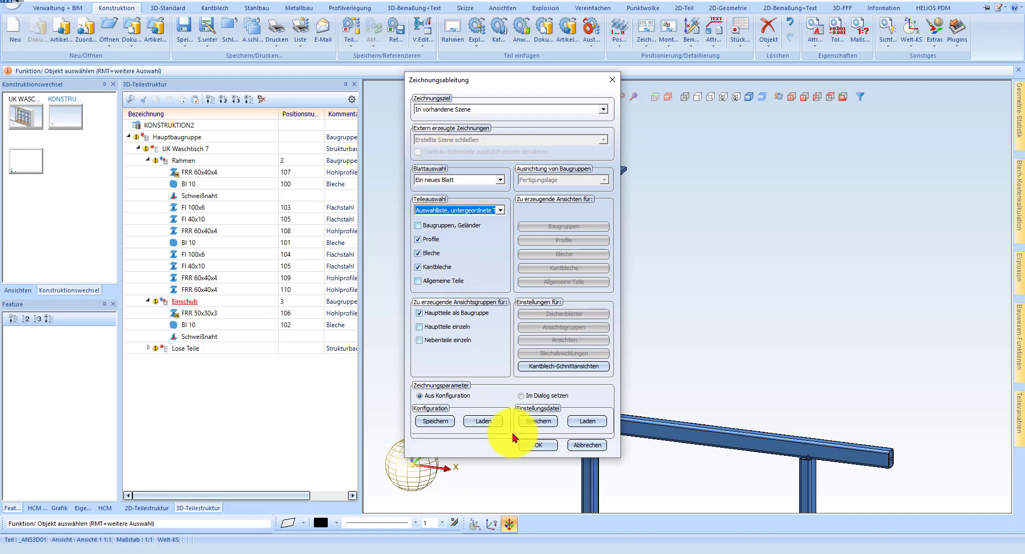
left_click(539, 445)
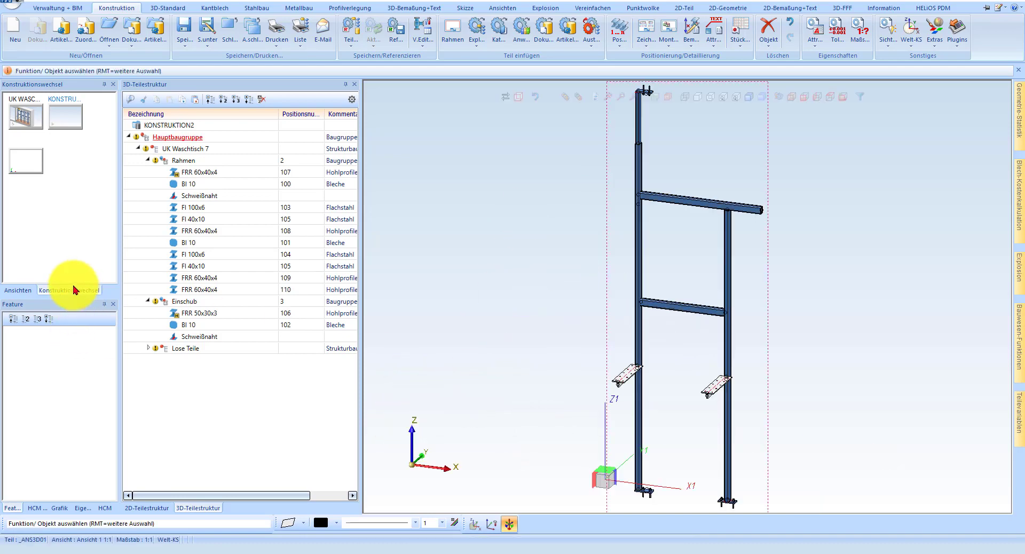
Change the Blatt 2 sheet frame to DIN_A3, rescaling the Einschub views to fit
left_click(16, 290)
double_click(32, 140)
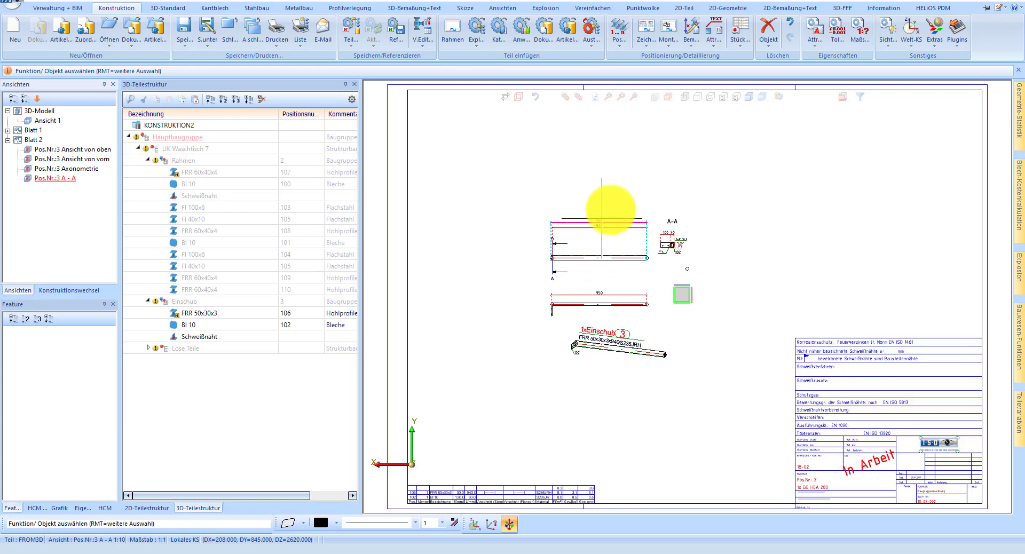
left_click(649, 46)
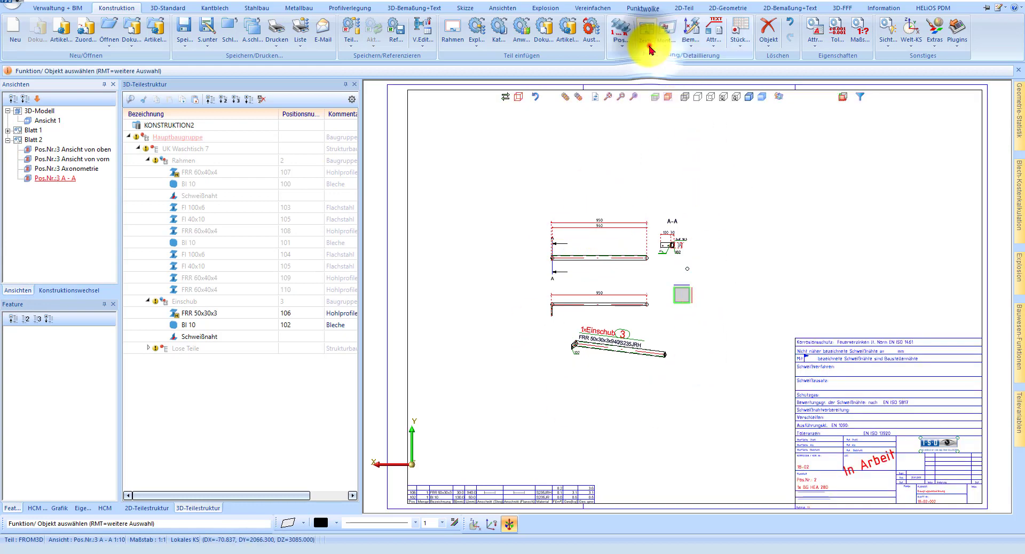
left_click(681, 119)
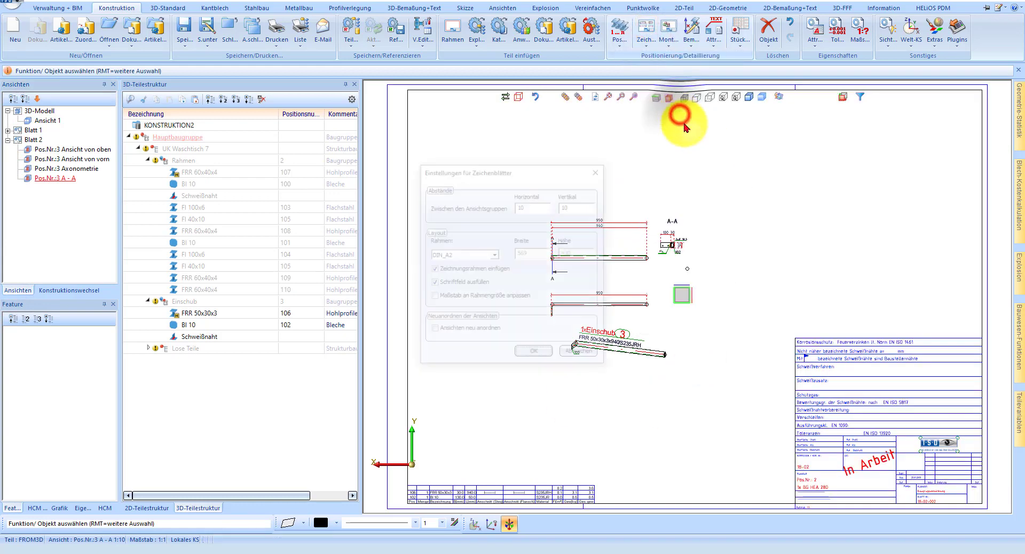
left_click(463, 253)
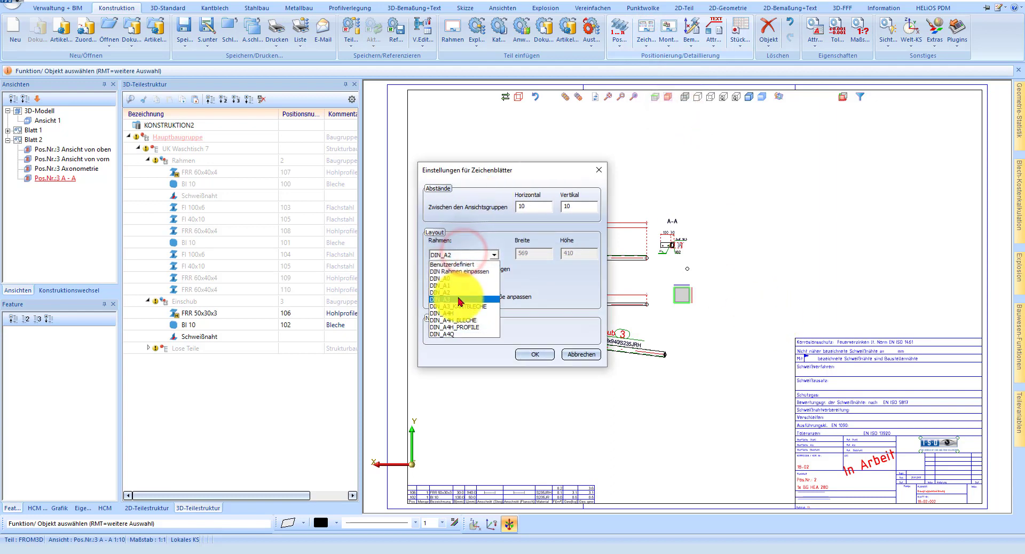
left_click(450, 299)
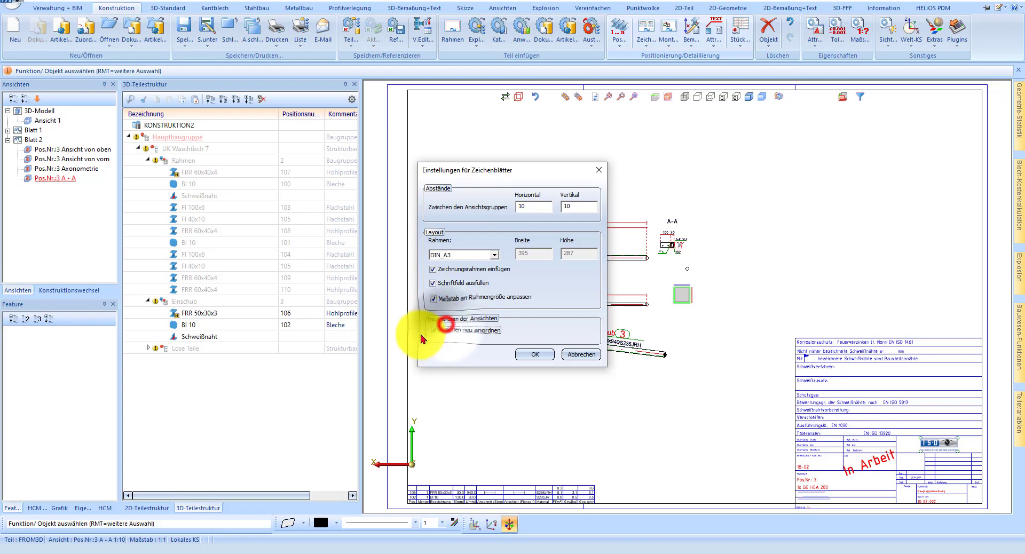
left_click(535, 354)
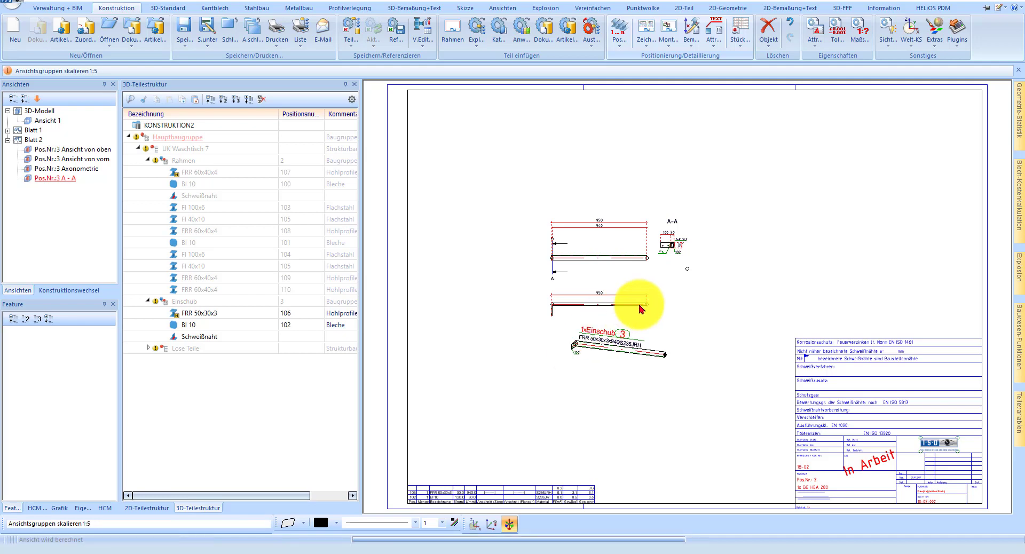
scroll(709, 229, "up", 2)
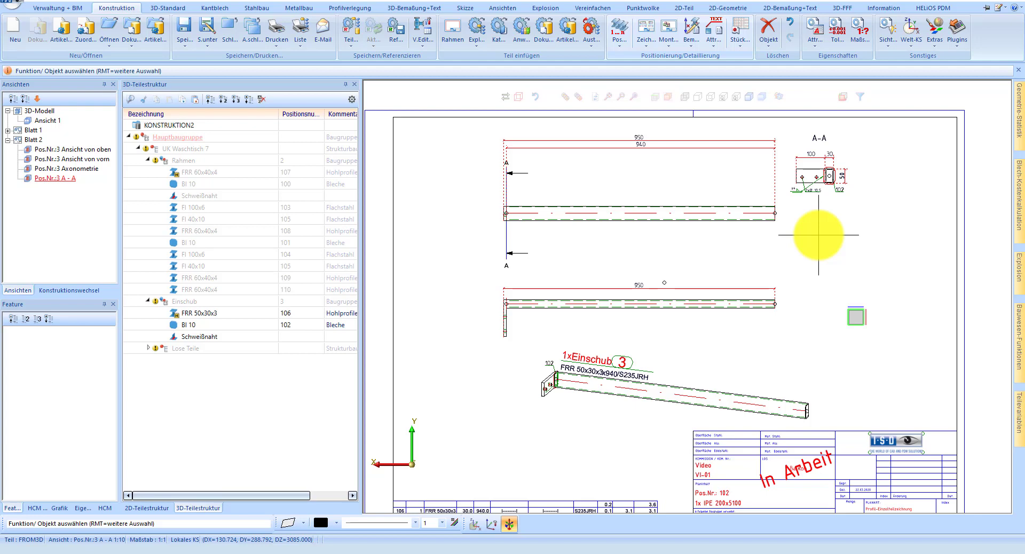
Return to the 3D model and open the Rahmen assembly's part attributes
double_click(46, 120)
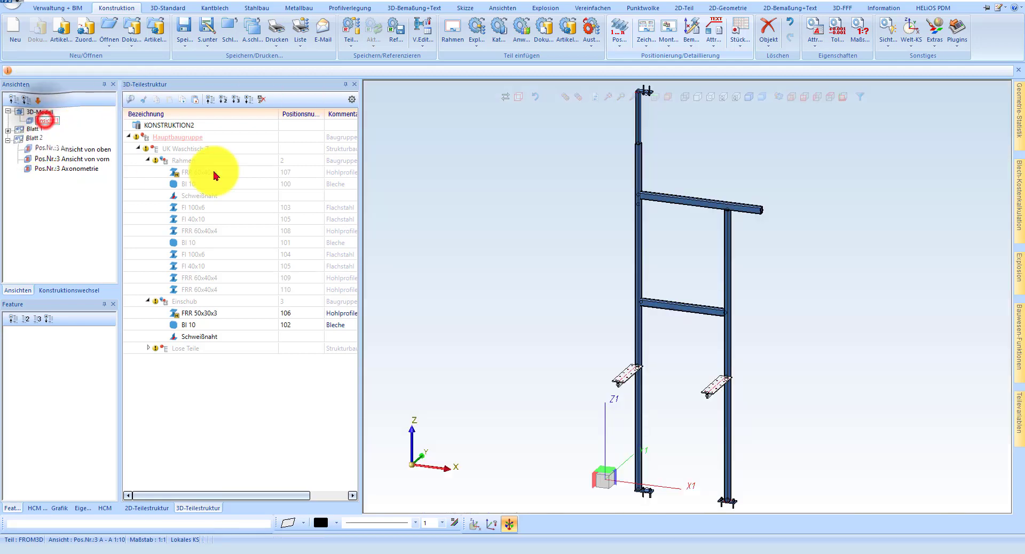
left_click(180, 160)
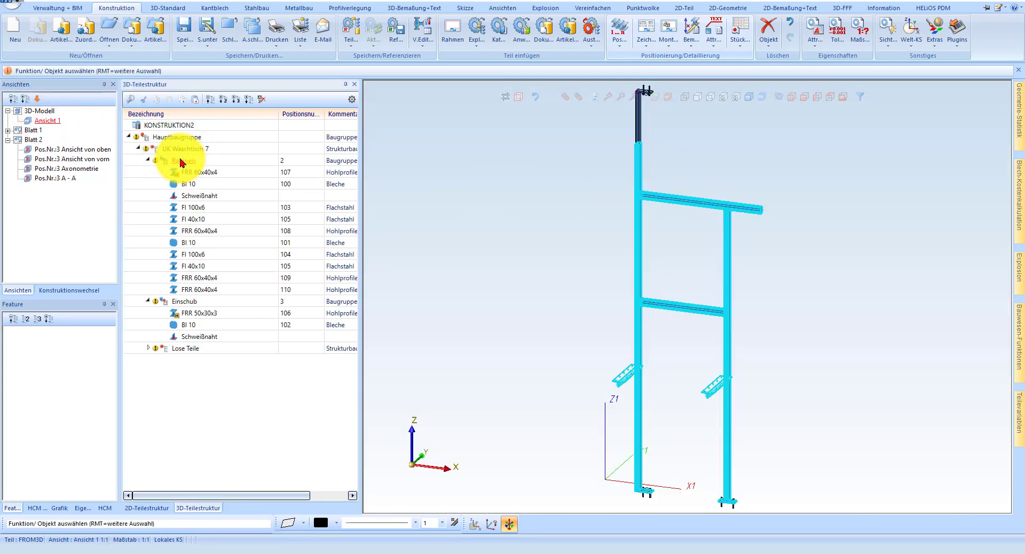
right_click(181, 162)
left_click(343, 480)
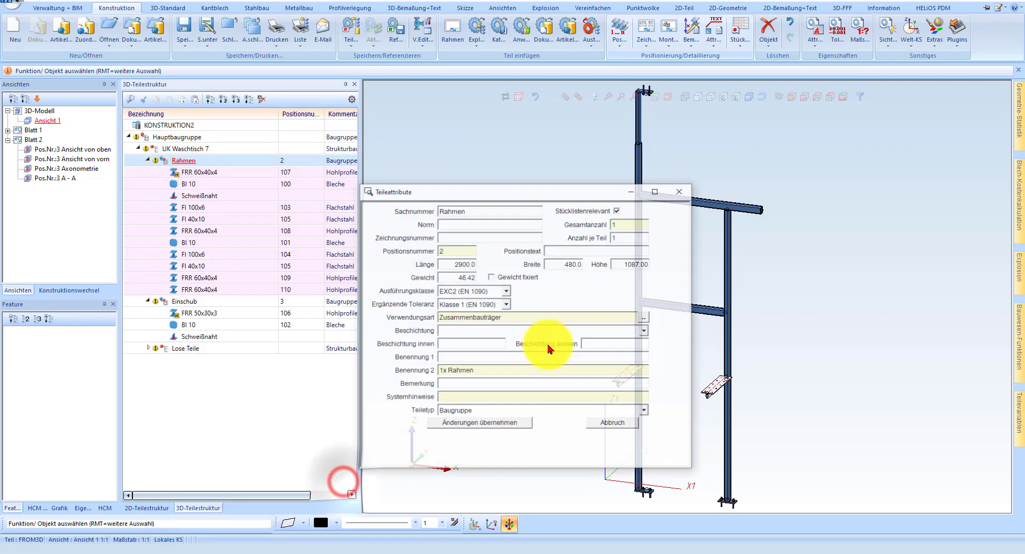
left_click_drag(524, 192, 419, 222)
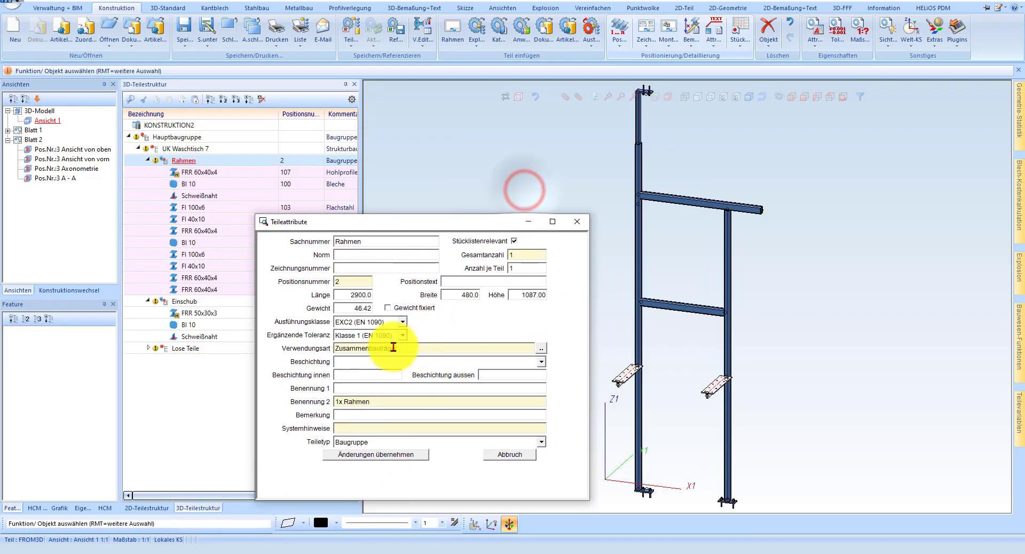
double_click(405, 348)
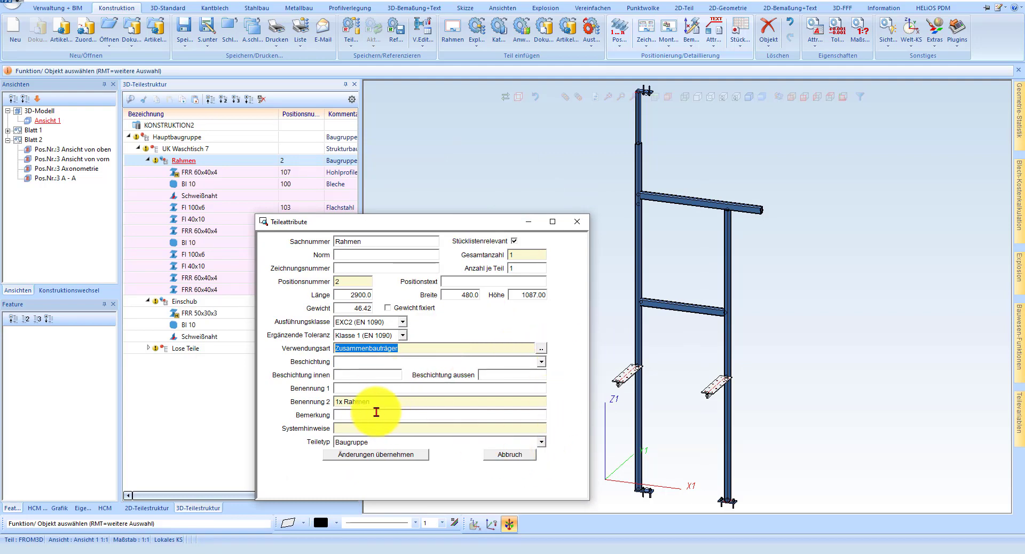
Pick Bauwesen > Stahlbau > Baugruppen > Rahmen as Verwendungsart and apply the changes
left_click(540, 348)
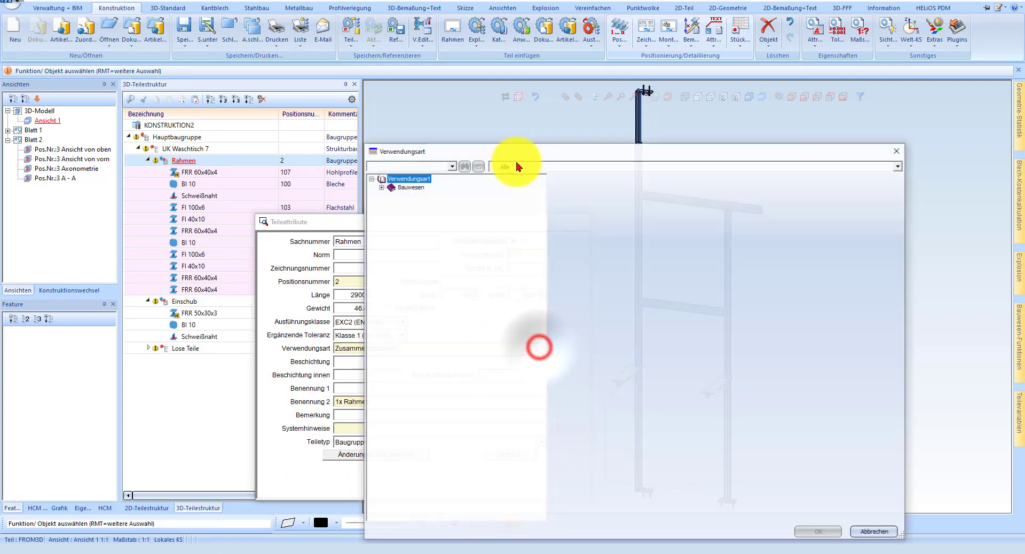
double_click(413, 186)
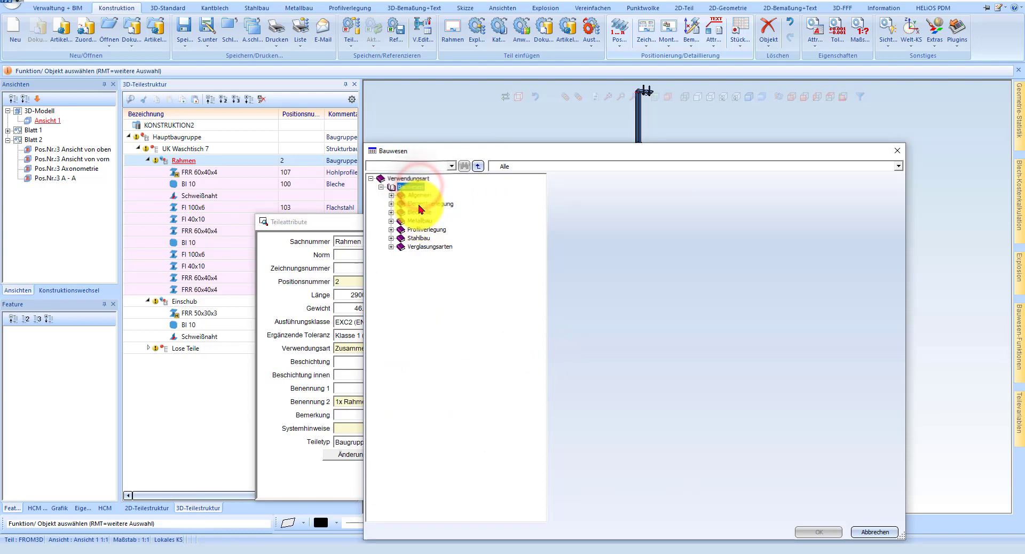
double_click(419, 239)
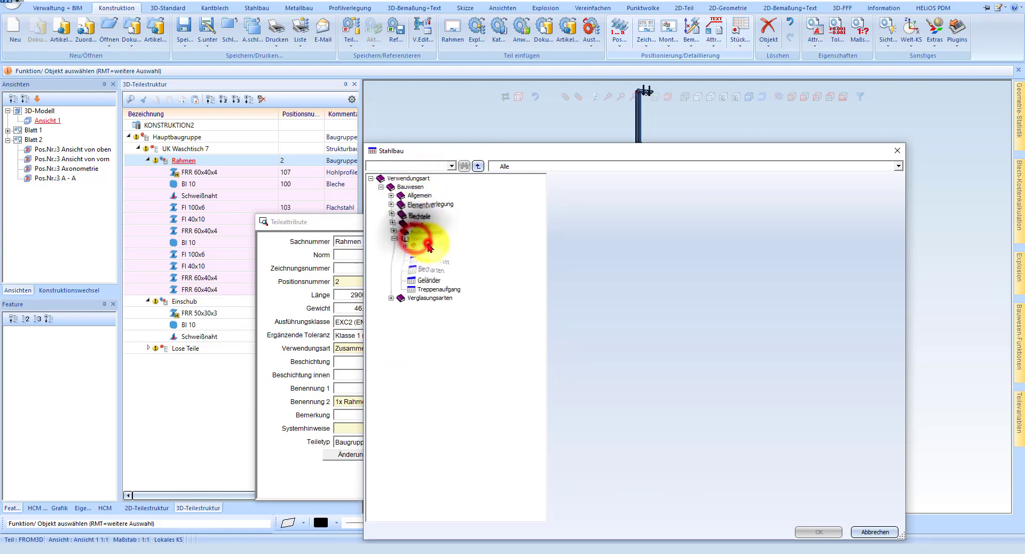
double_click(430, 246)
left_click(438, 281)
left_click(566, 190)
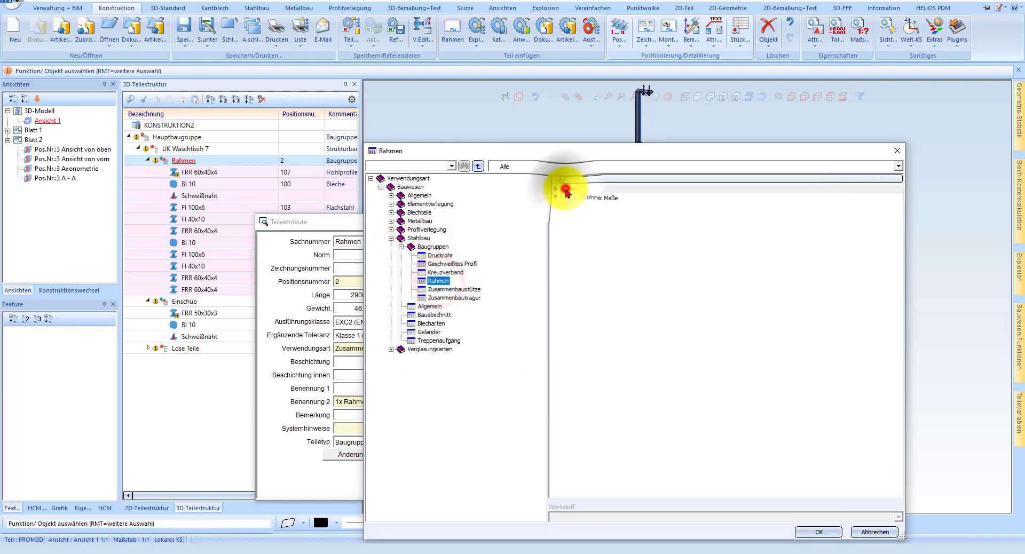
double_click(566, 191)
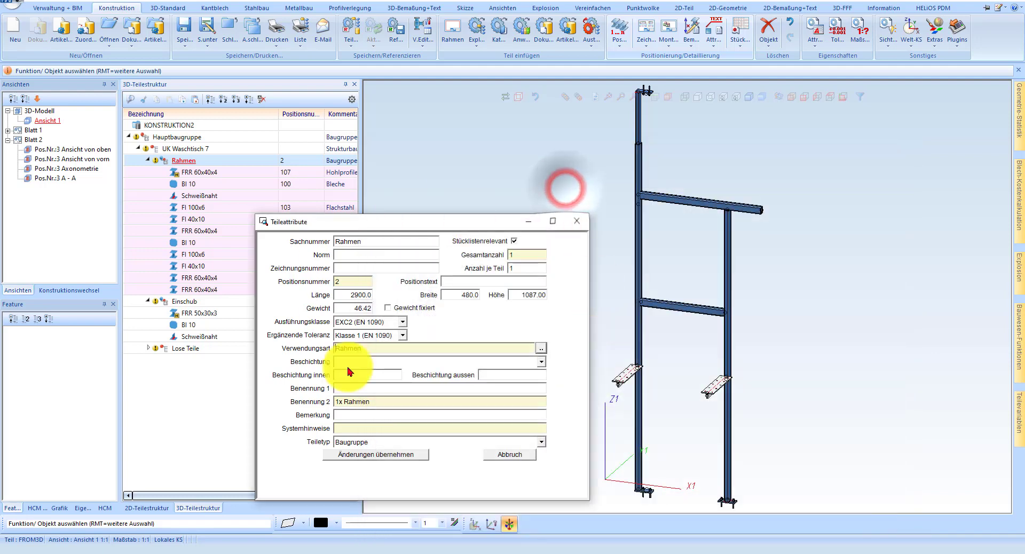
left_click(400, 452)
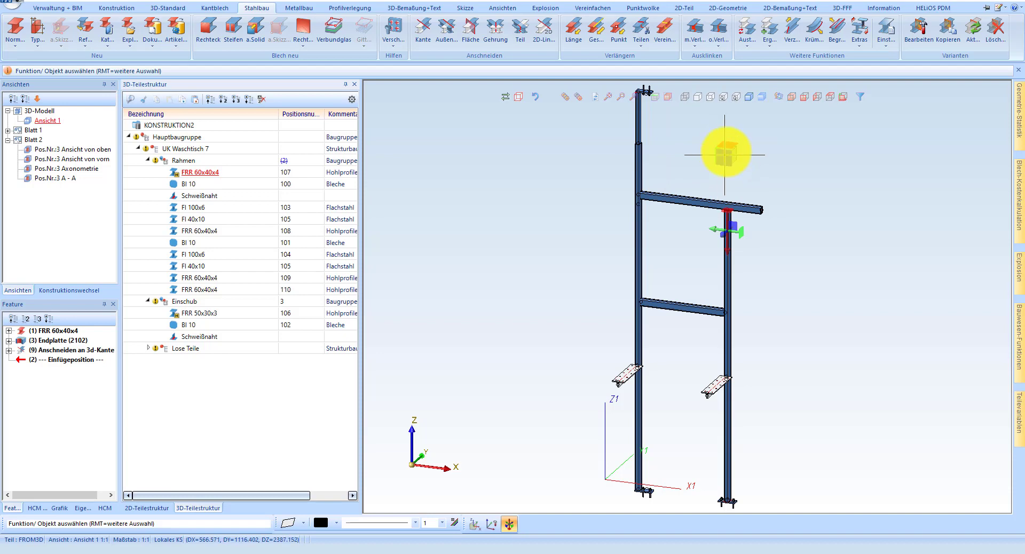
Derive the Rahmen drawing onto a new sheet and open Blatt 3
left_click(173, 164)
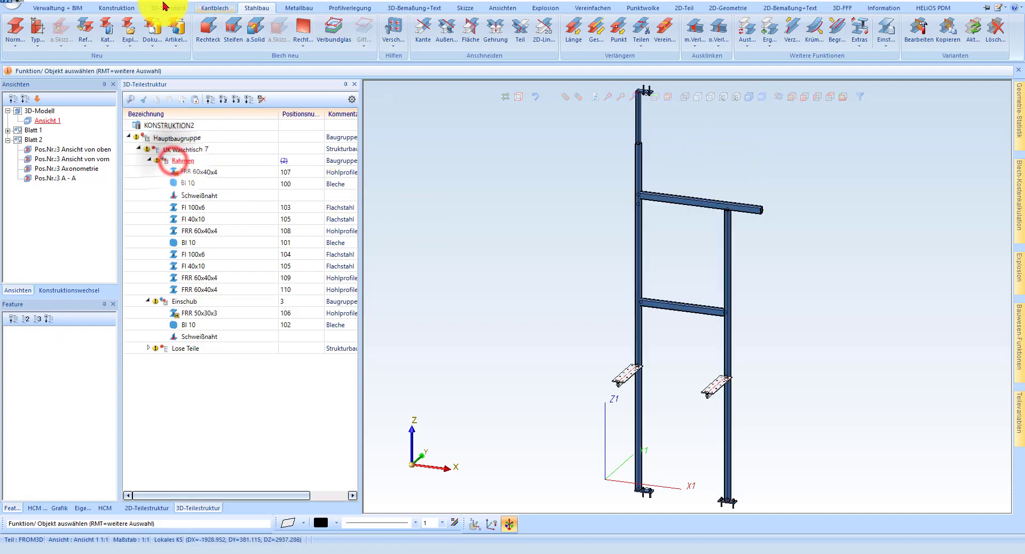
left_click(116, 8)
left_click(630, 29)
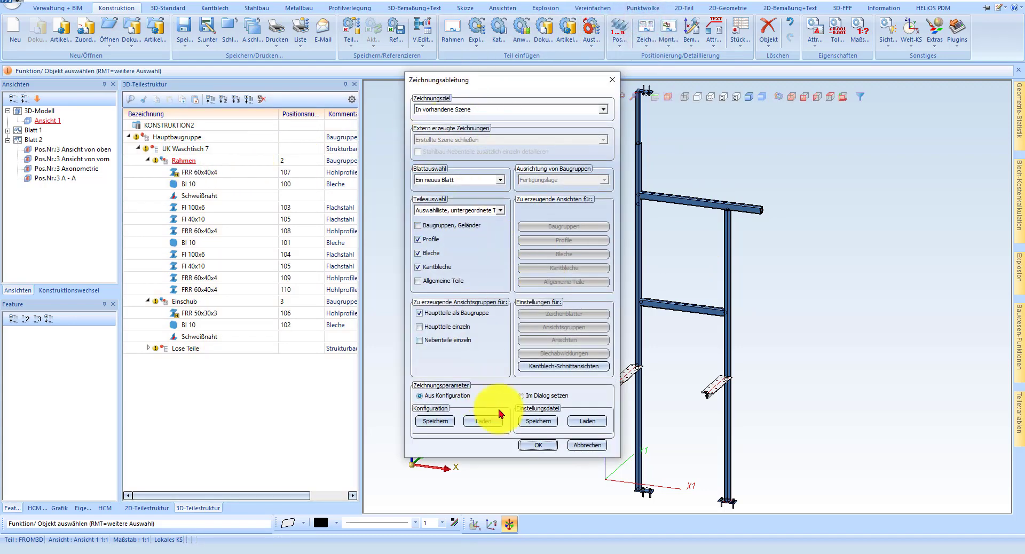
left_click(539, 446)
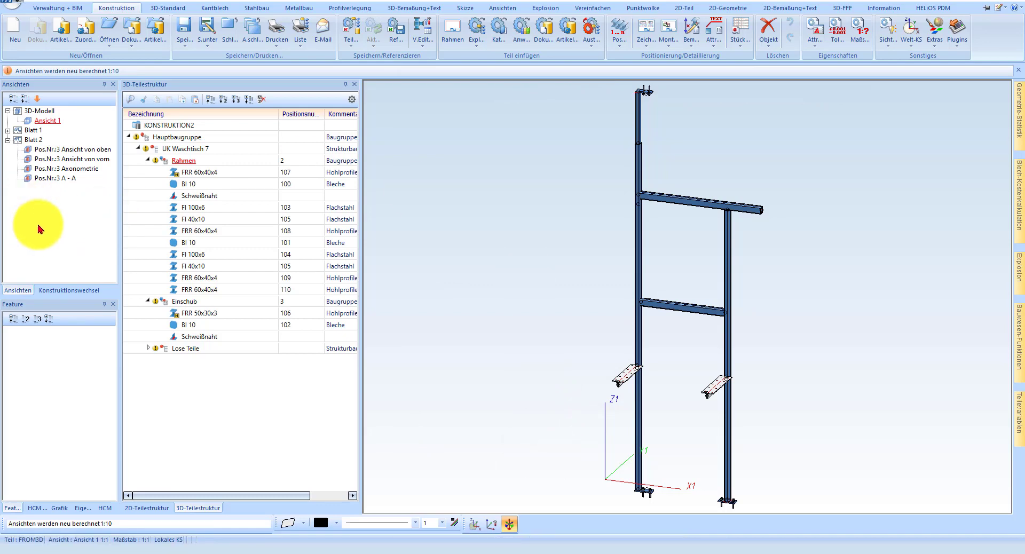
double_click(32, 190)
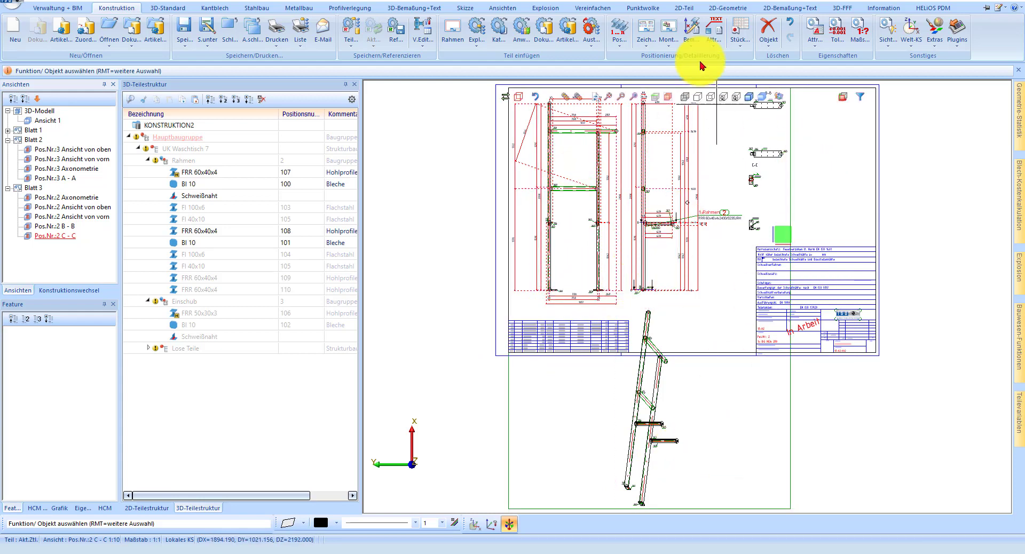
Regenerate Blatt 3 without the transverse axonometric view and with Rahmen einfügen set to Nicht einfügen
left_click(650, 44)
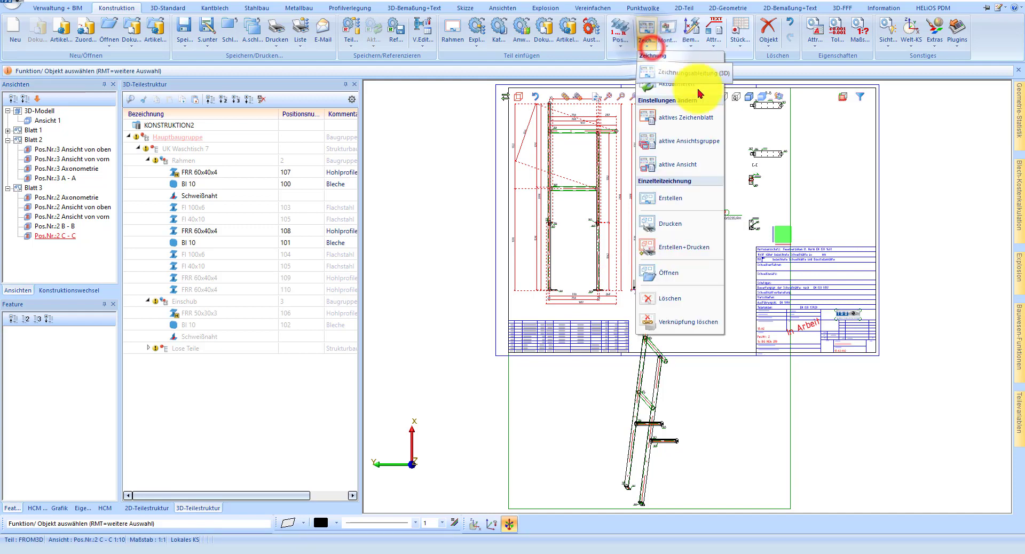
left_click(689, 140)
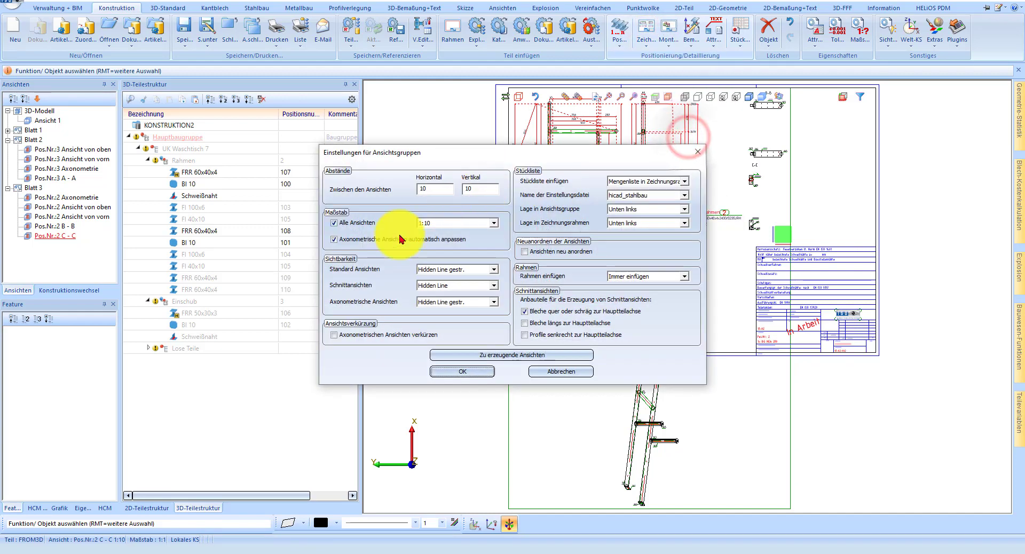
left_click(532, 355)
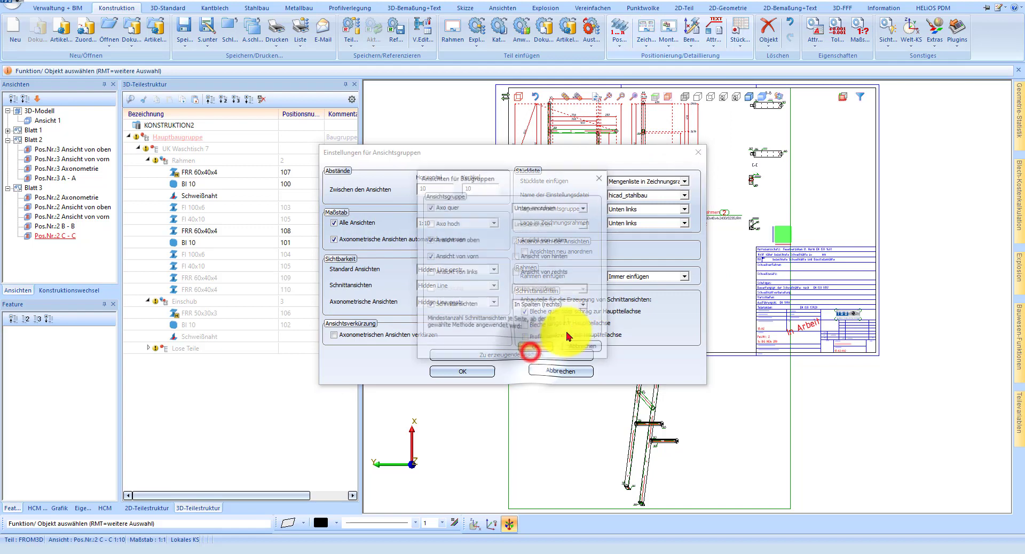
left_click(448, 207)
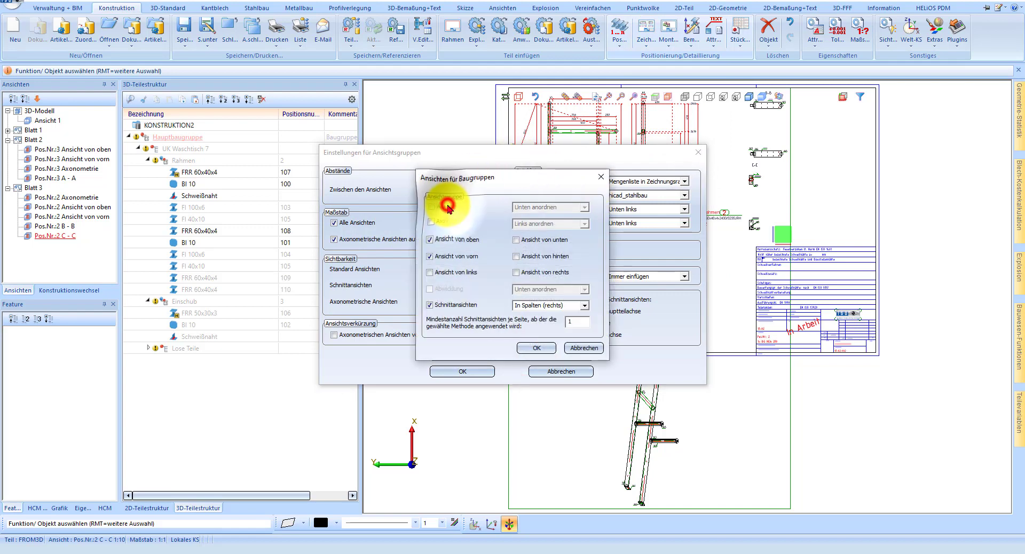
left_click(537, 346)
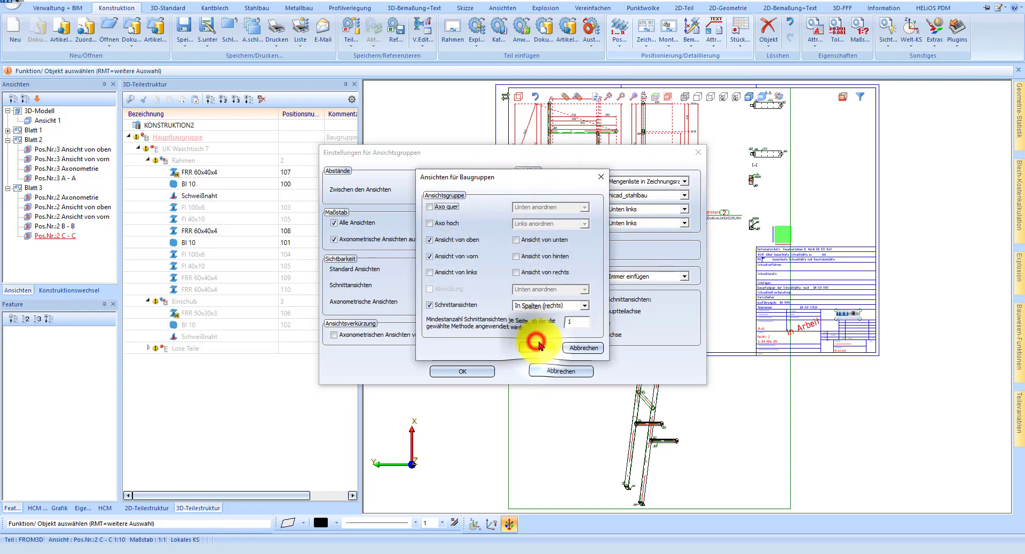
left_click(656, 276)
left_click(638, 284)
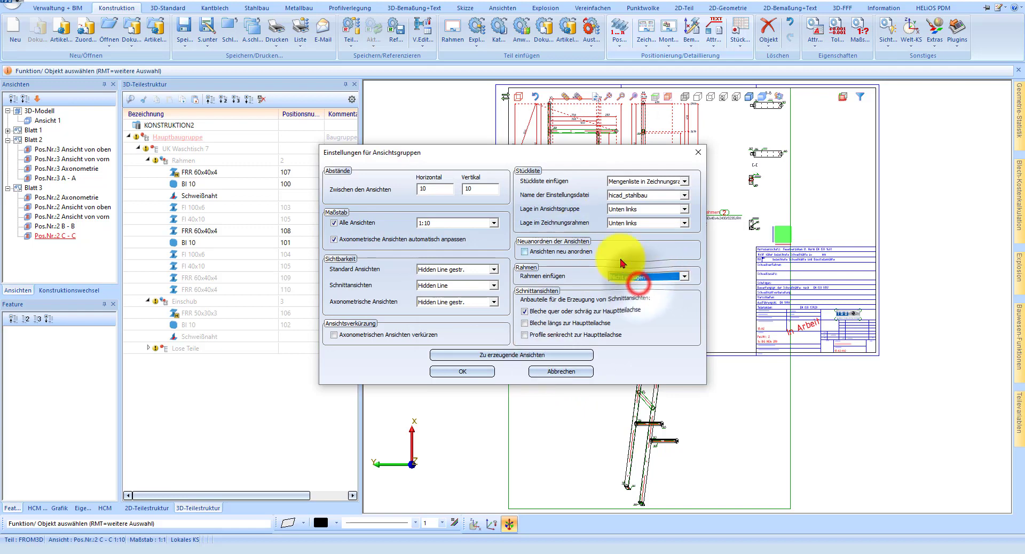
left_click(463, 371)
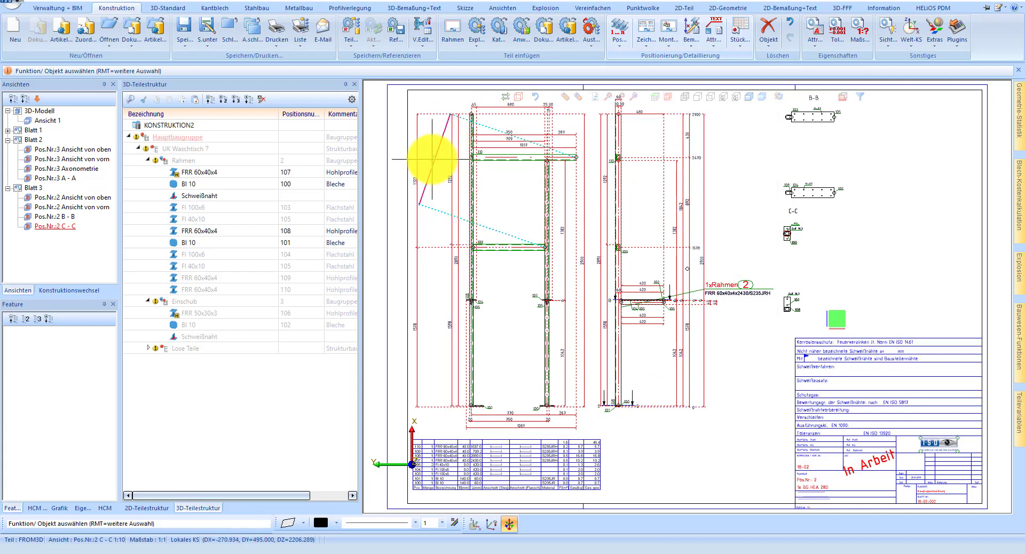
Delete the automatic Stahlbau dimension from the Rahmen view and acknowledge the Bemaßung notice
right_click(515, 222)
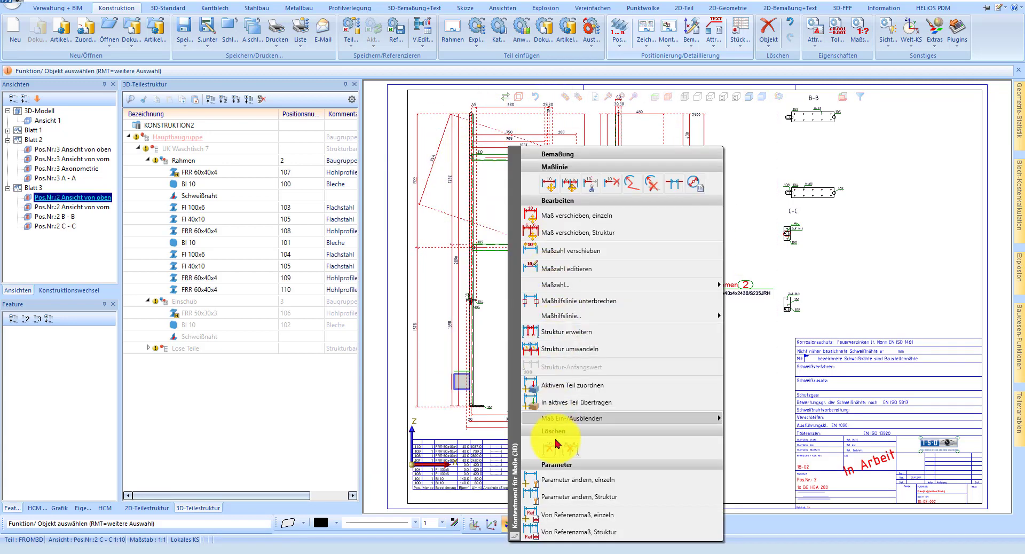
left_click(555, 447)
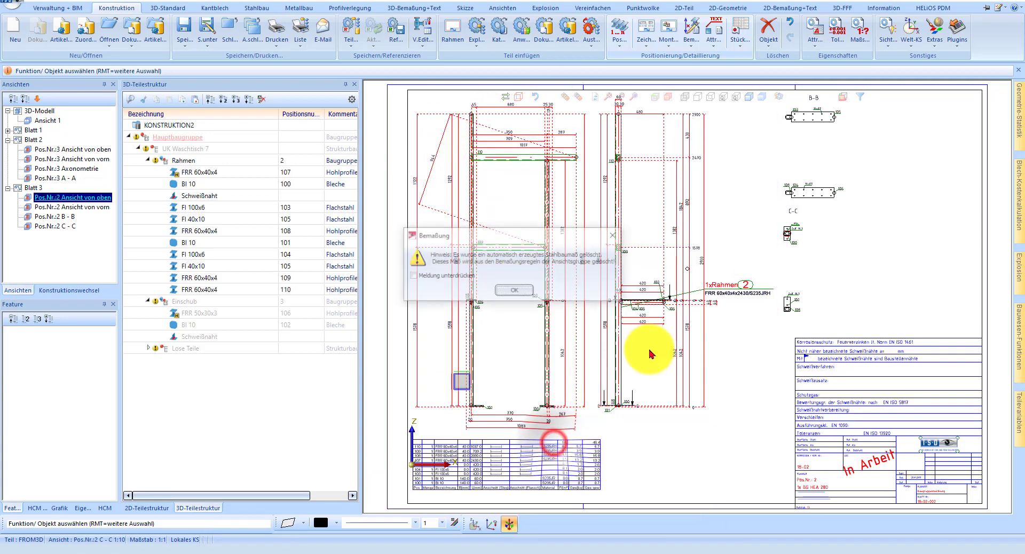
left_click(522, 290)
scroll(657, 280, "down", 1)
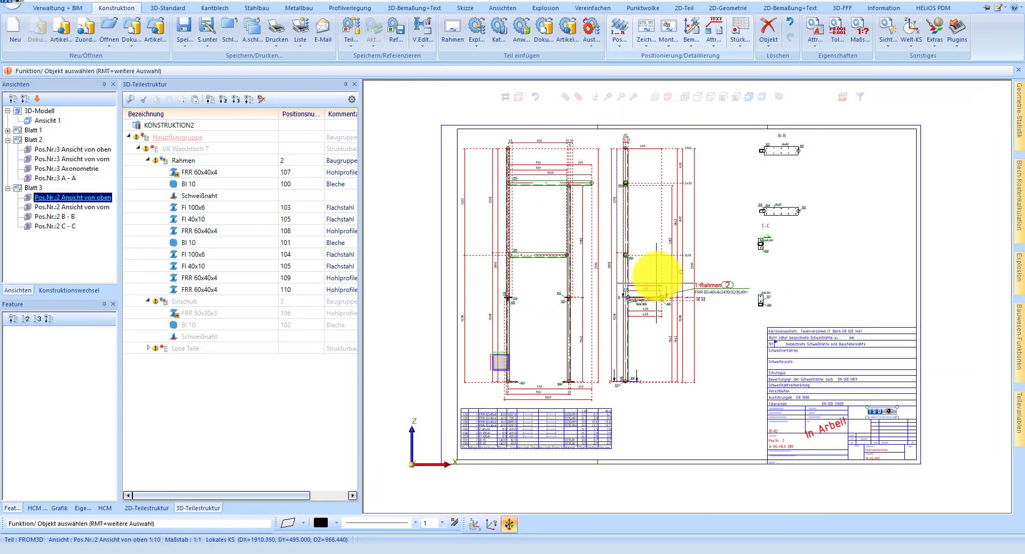
scroll(531, 367, "up", 2)
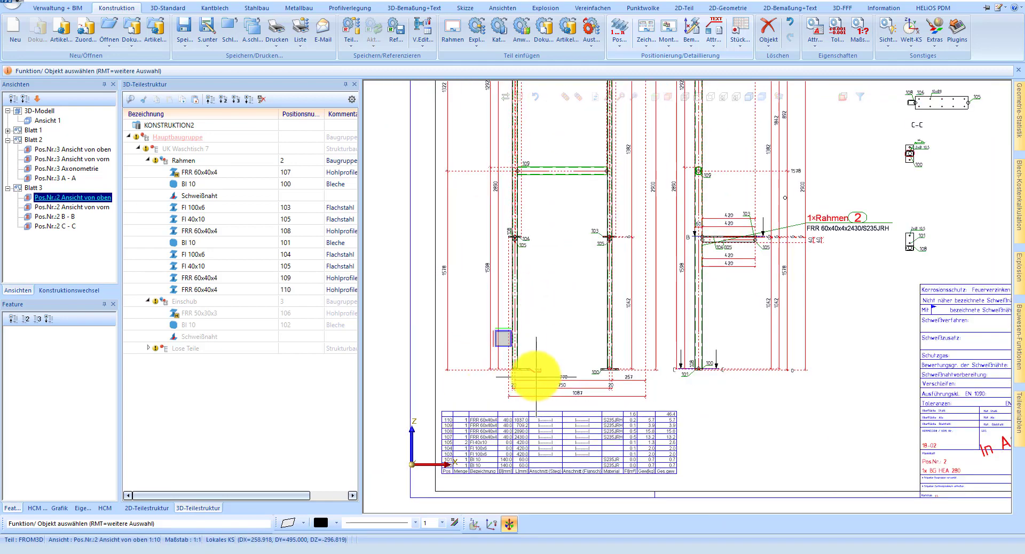
scroll(536, 375, "down", 2)
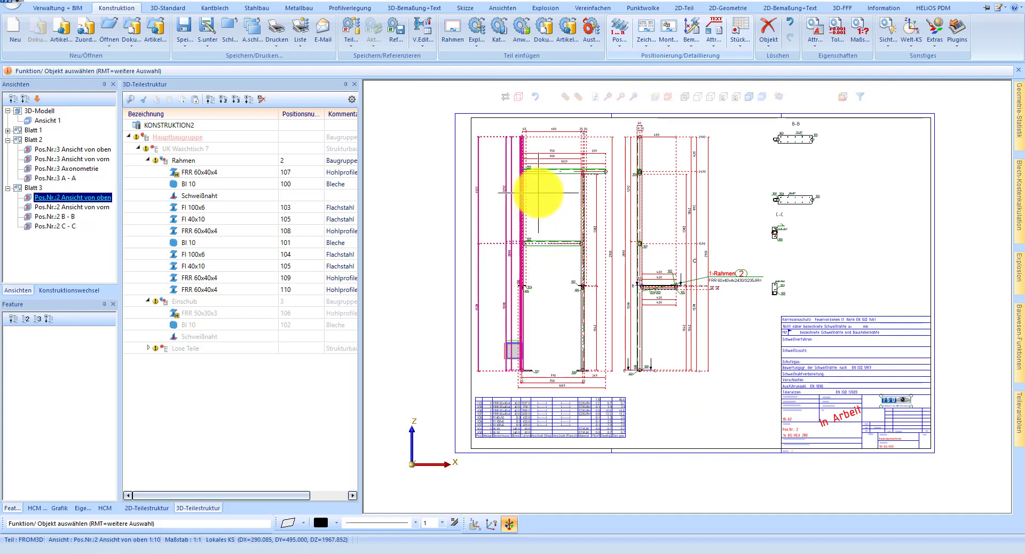
Inspect the Stückliste setting in Einstellungen ändern and cancel without changes
left_click(646, 45)
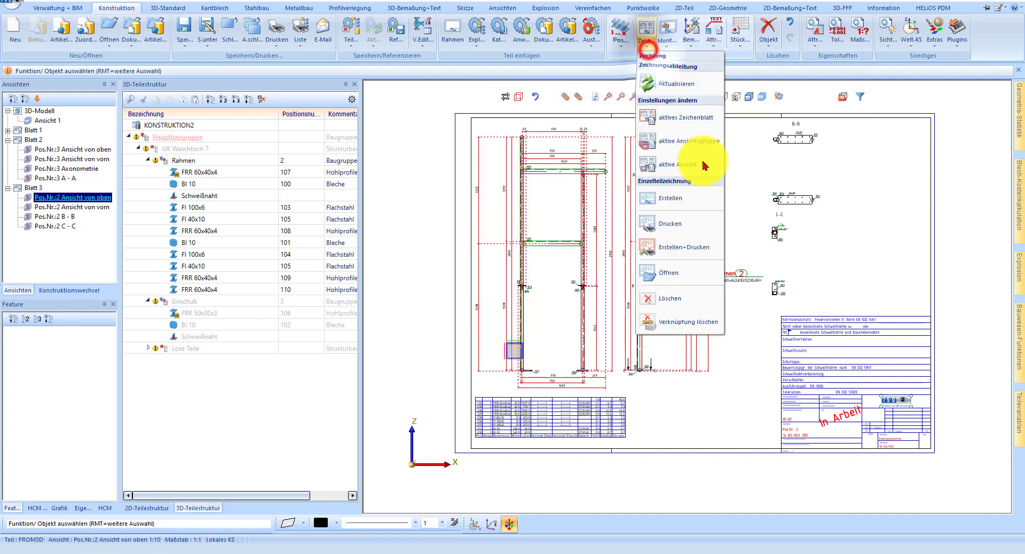
left_click(669, 138)
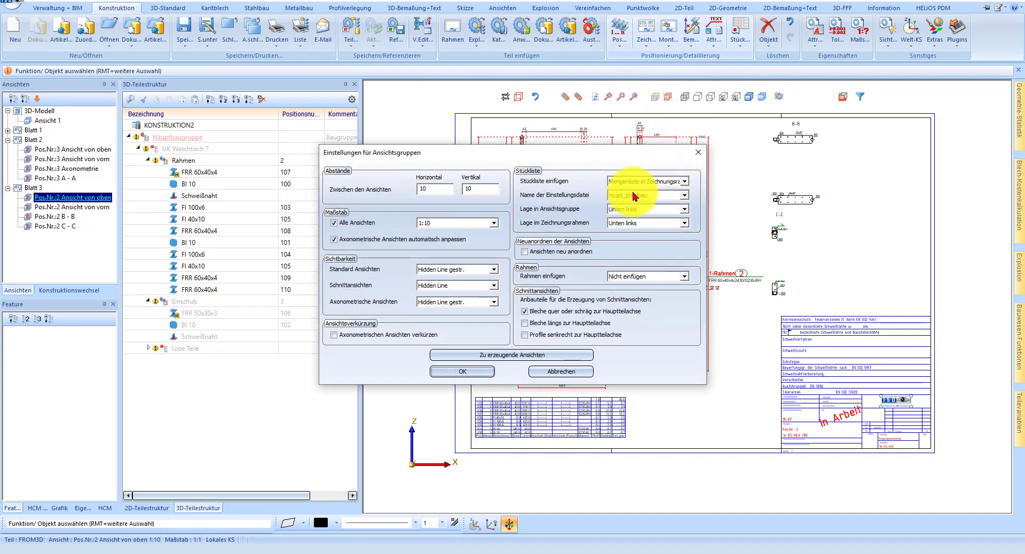
left_click(655, 180)
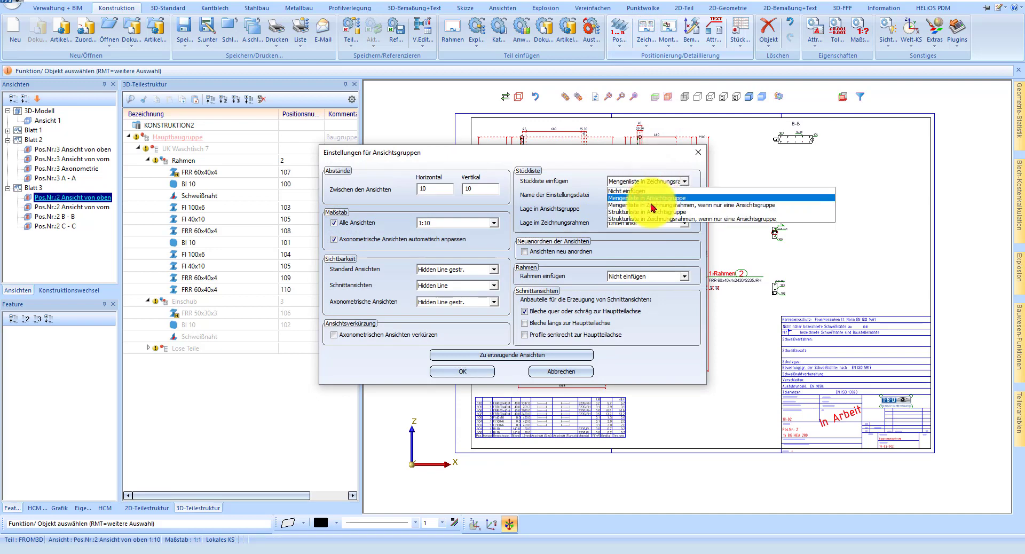
left_click(656, 199)
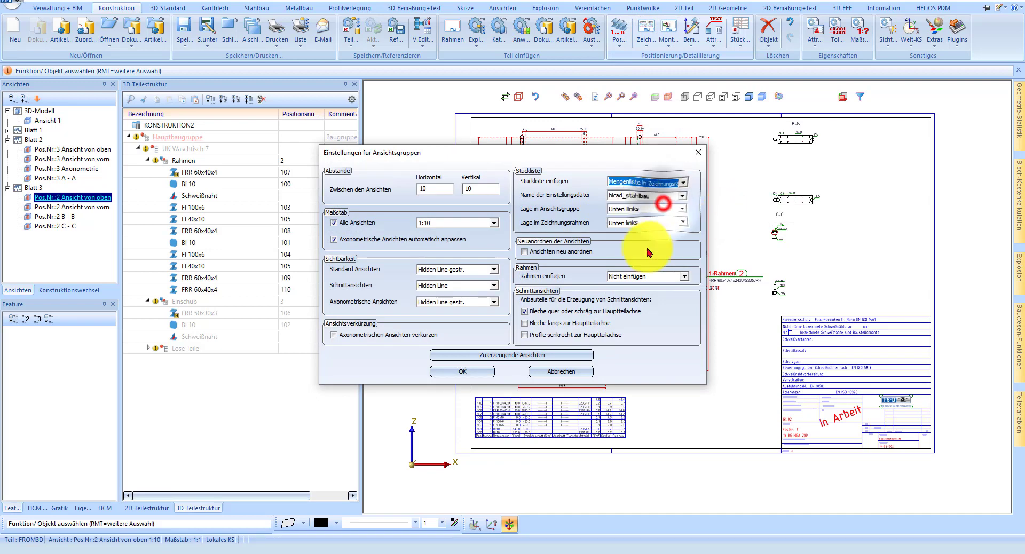
left_click(565, 373)
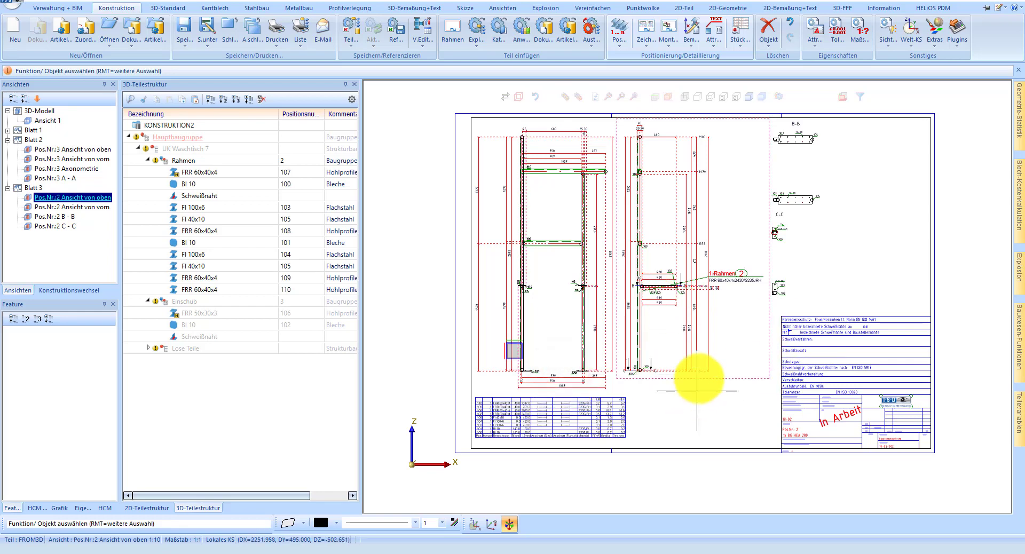
Zoom in on the B-B section of the Rahmen drawing
scroll(532, 335, "up", 2)
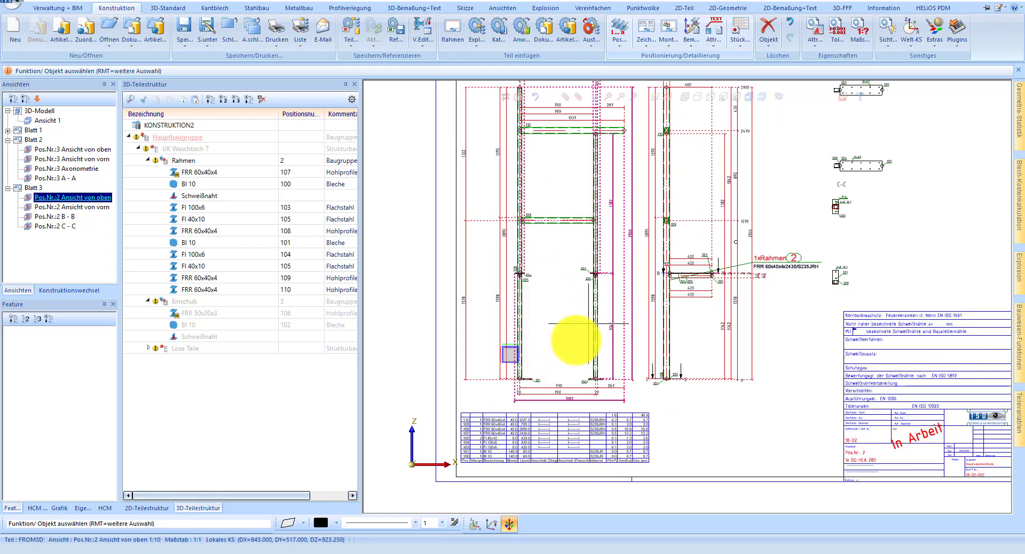
scroll(574, 349, "down", 2)
scroll(710, 245, "up", 1)
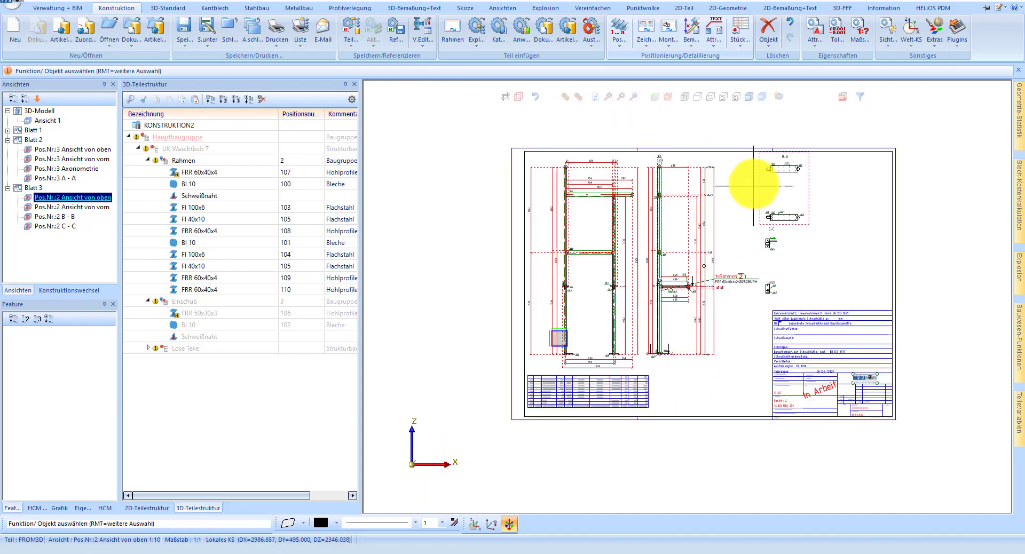
scroll(746, 183, "up", 2)
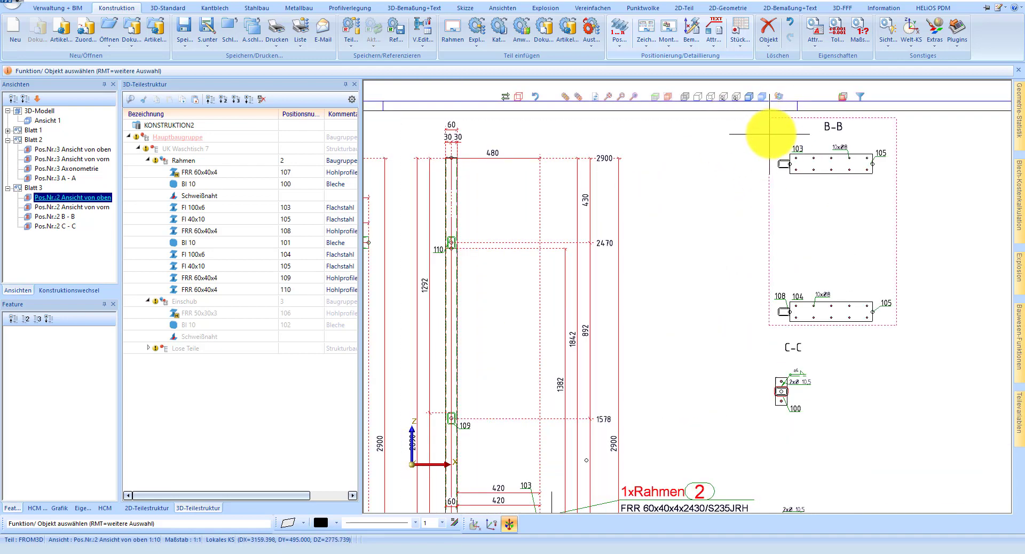
scroll(884, 122, "up", 2)
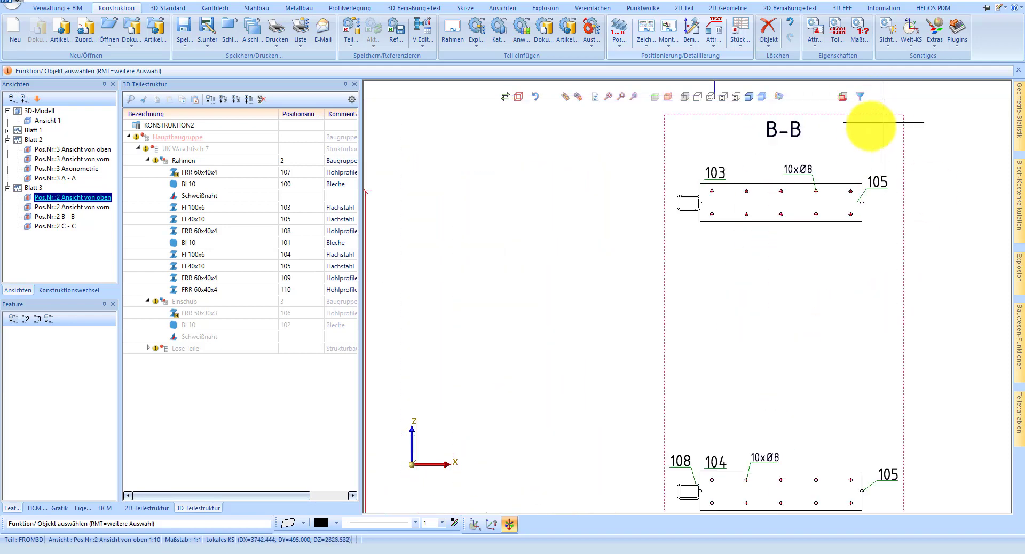
Chain-dimension the B-B section horizontally with 60 and 420
left_click(412, 8)
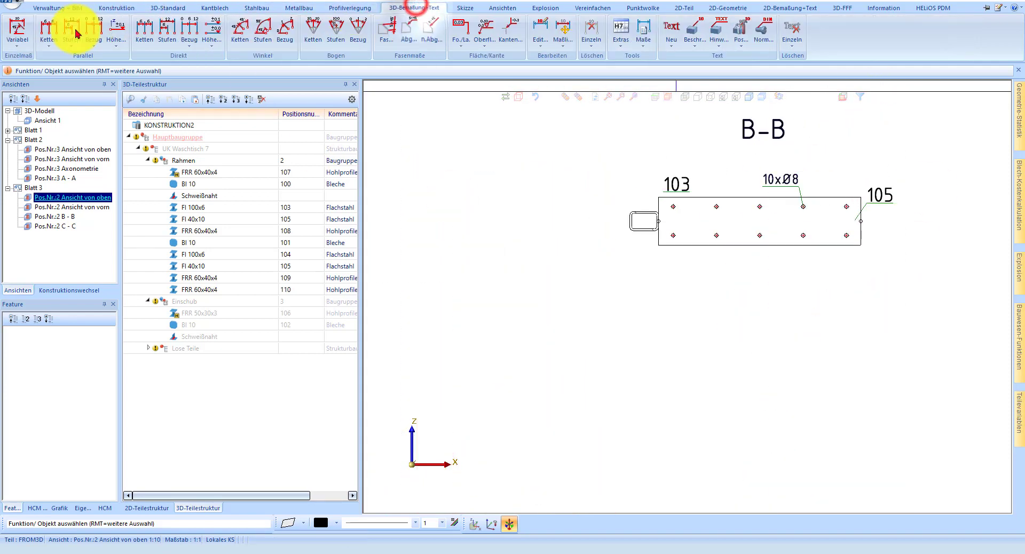
left_click(48, 29)
scroll(633, 217, "up", 2)
left_click(624, 219)
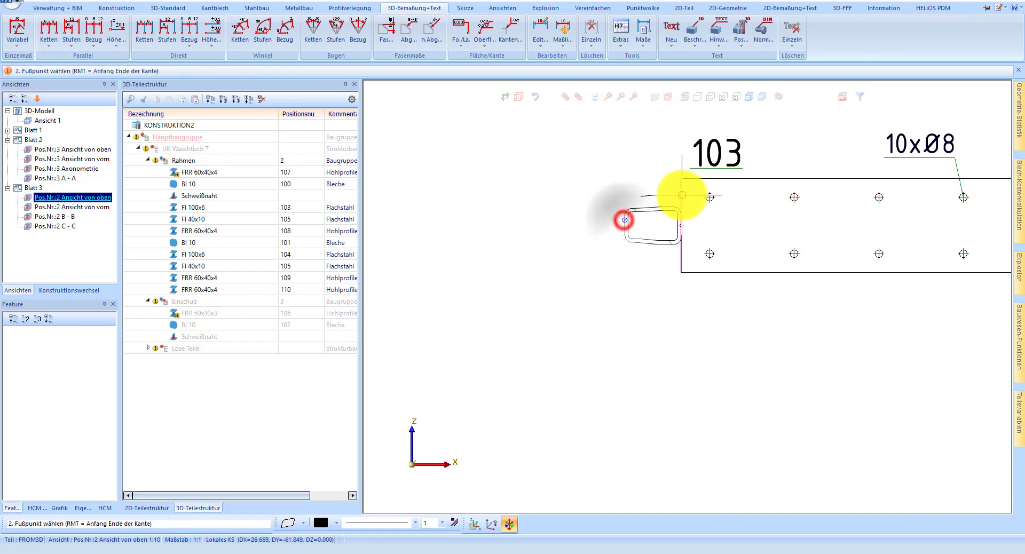
left_click(682, 195)
scroll(619, 259, "down", 1)
left_click(662, 344)
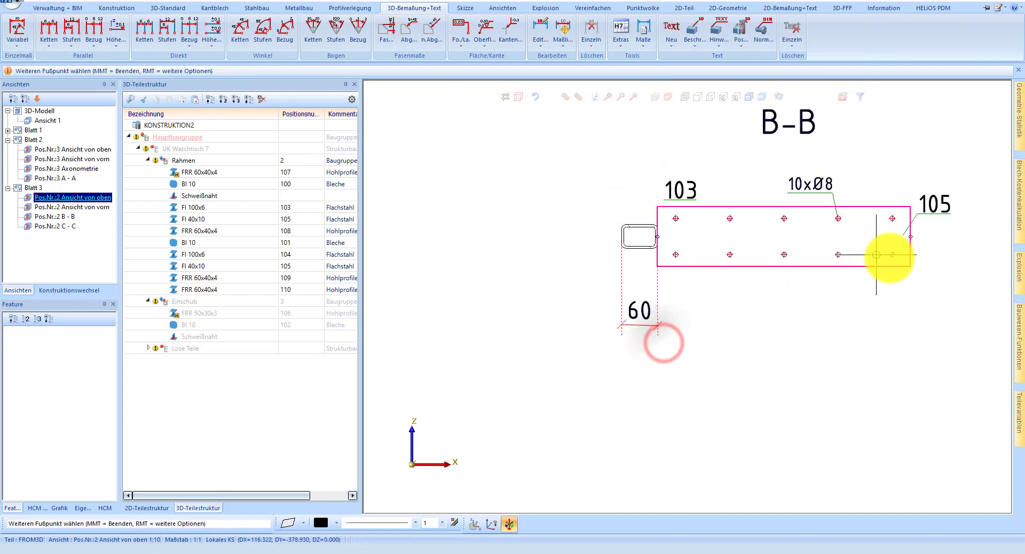
left_click(911, 249)
middle_click(622, 235)
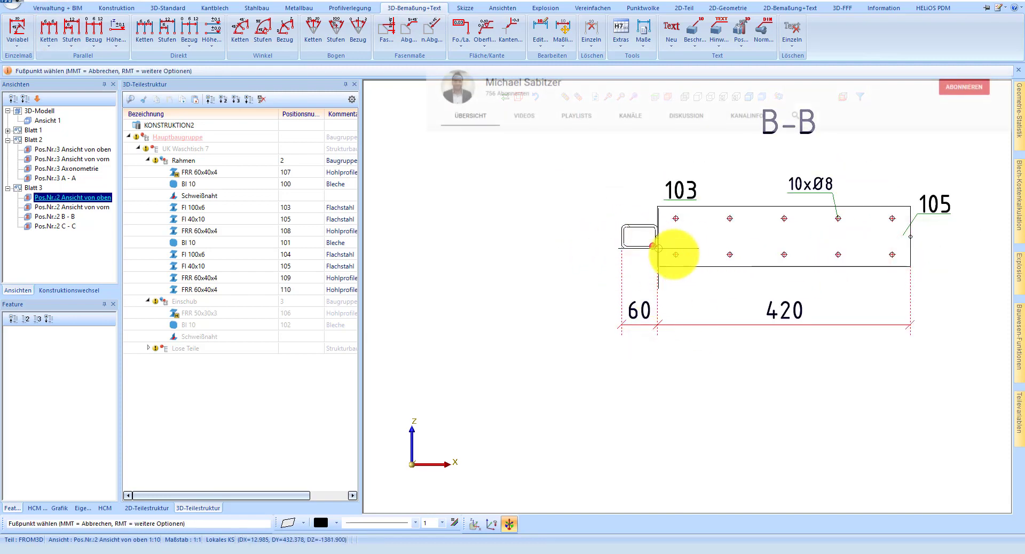
Add the vertical 30, 40 and 30 chain dimensions to the B-B section
left_click(676, 268)
left_click(633, 251)
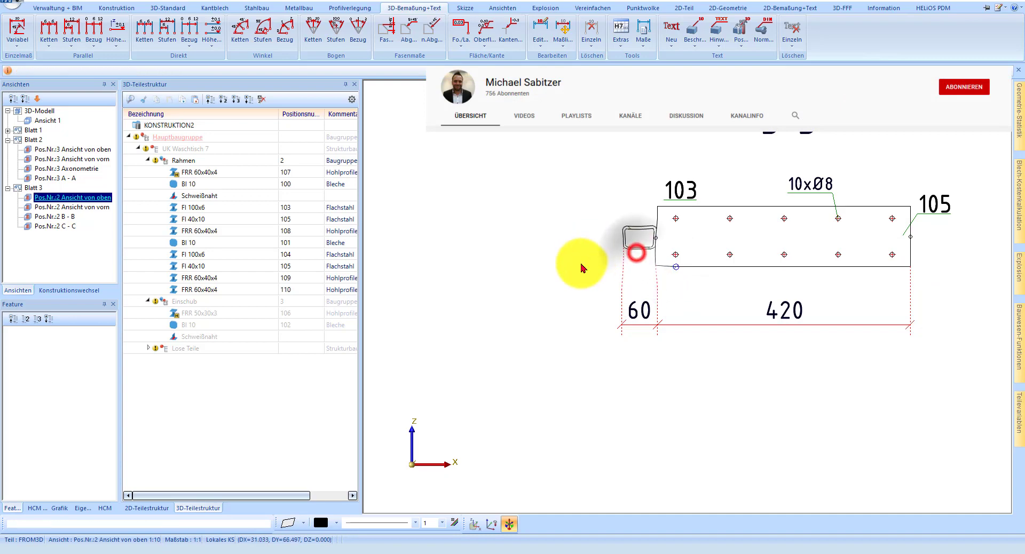
left_click(574, 263)
left_click(641, 220)
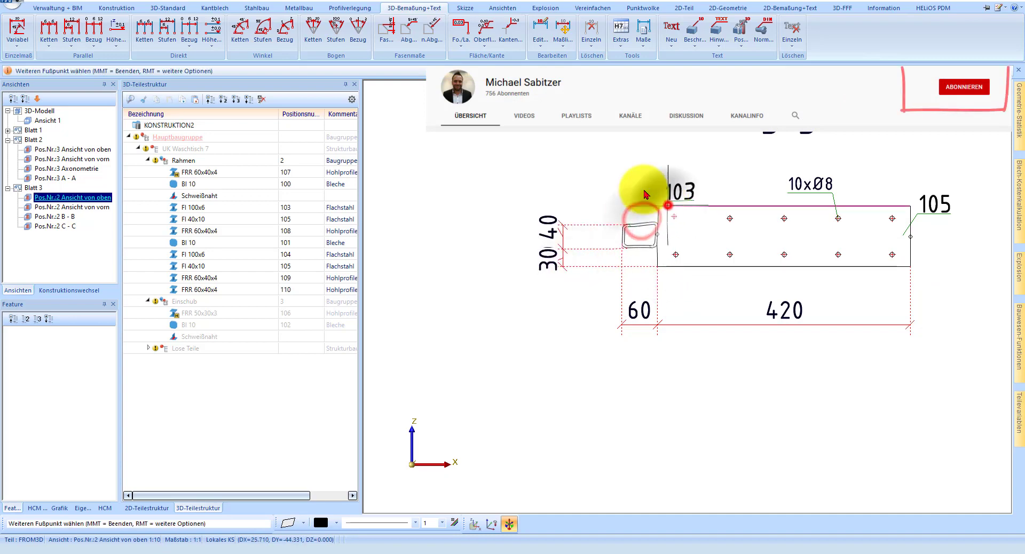
left_click(658, 207)
middle_click(607, 156)
scroll(606, 155, "down", 2)
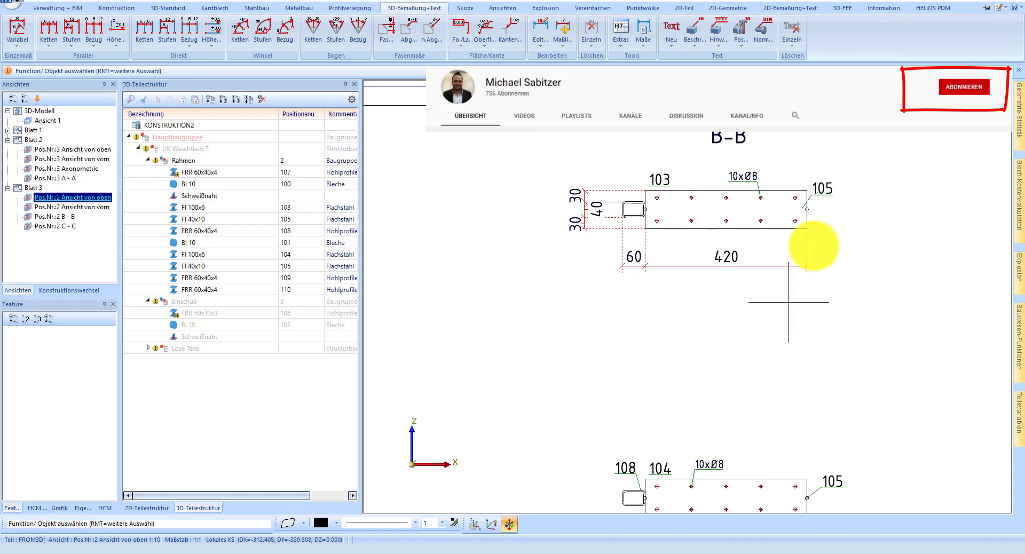
scroll(642, 138, "down", 1)
scroll(710, 186, "down", 2)
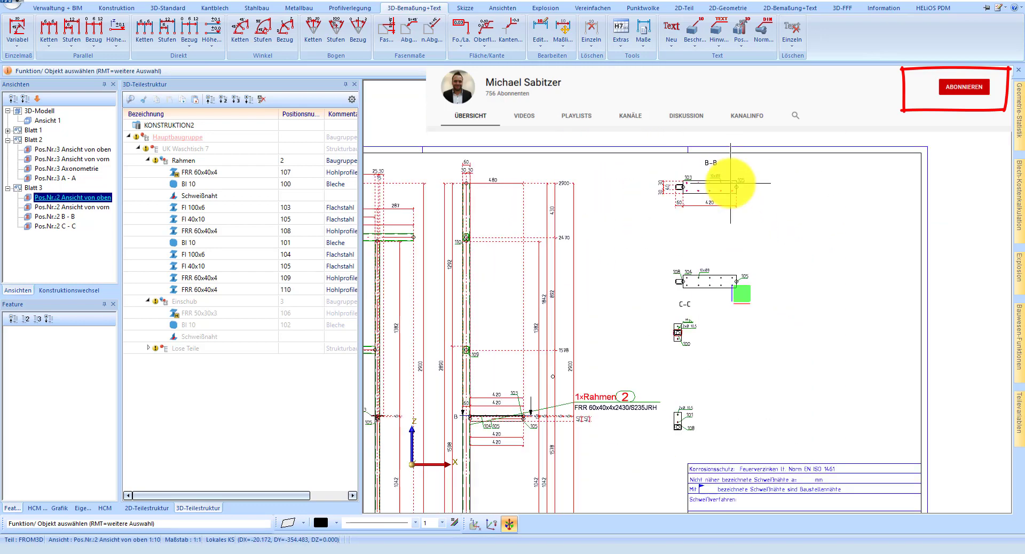
scroll(742, 193, "down", 1)
scroll(497, 296, "up", 1)
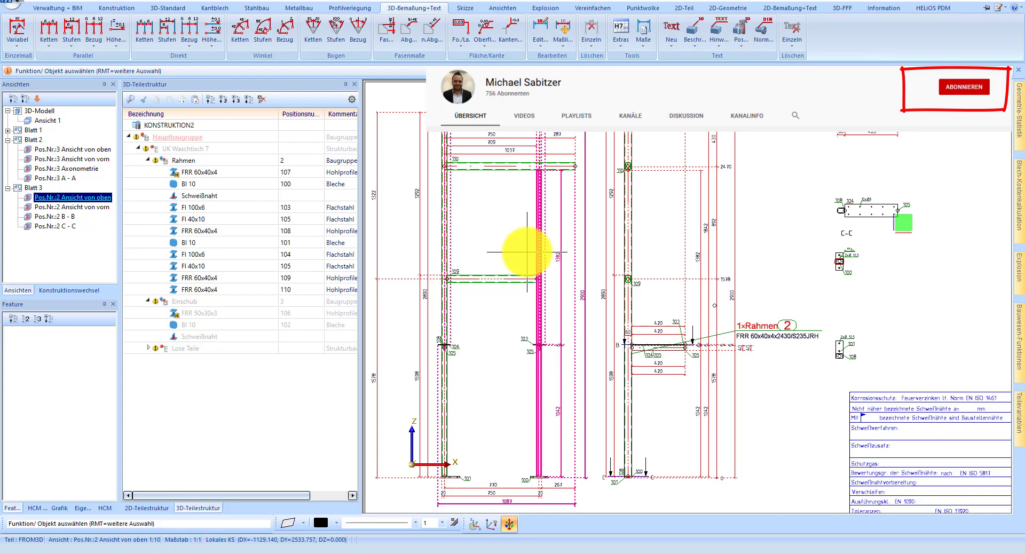
scroll(630, 191, "down", 1)
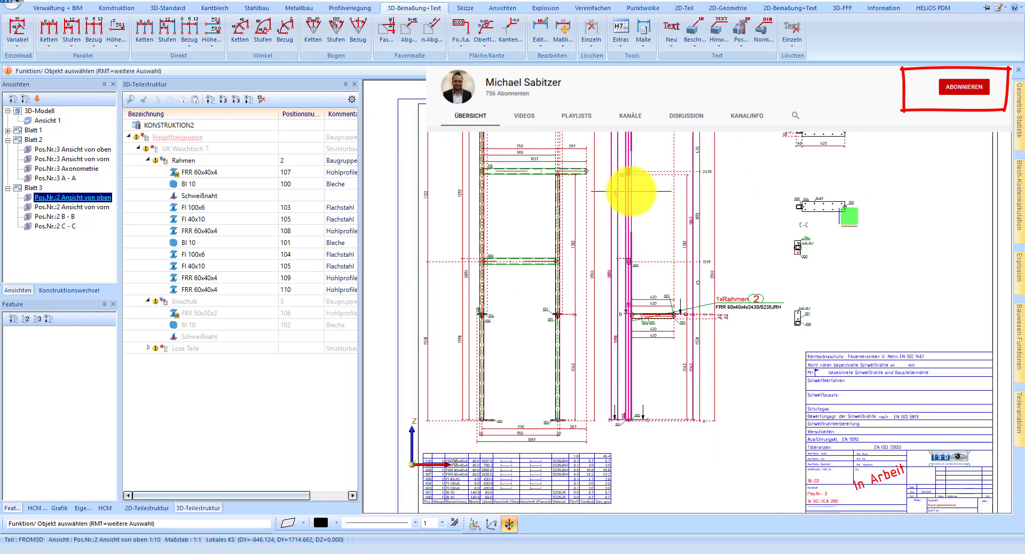